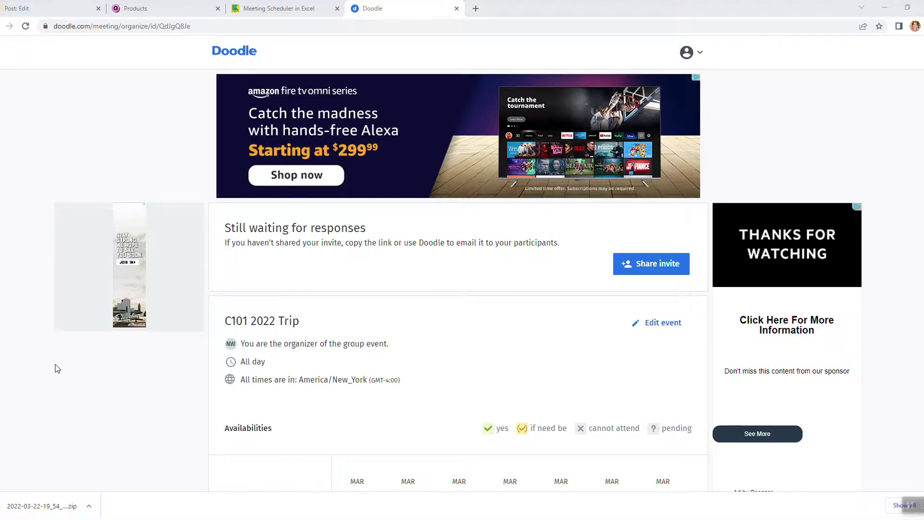
- Bring the Meeting Scheduler Template workbook to the front in Excel
scroll(8, 402, "down", 3)
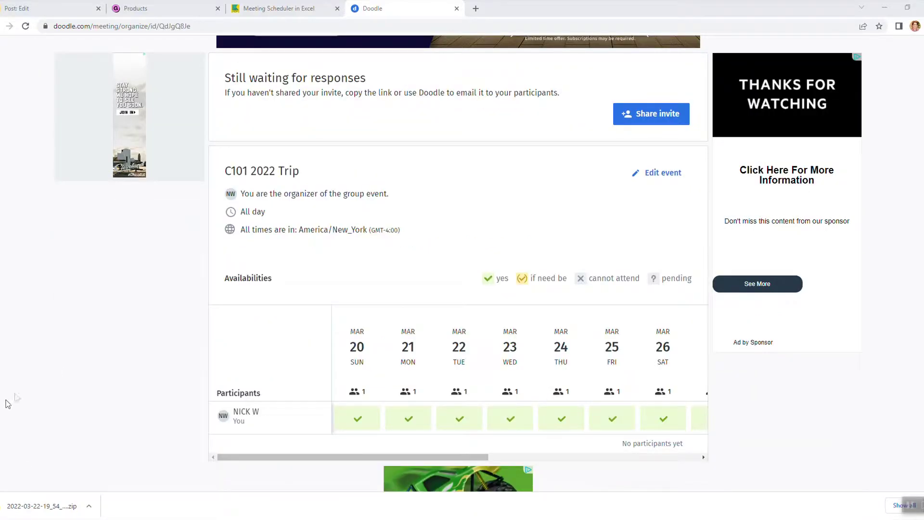
scroll(432, 340, "down", 2)
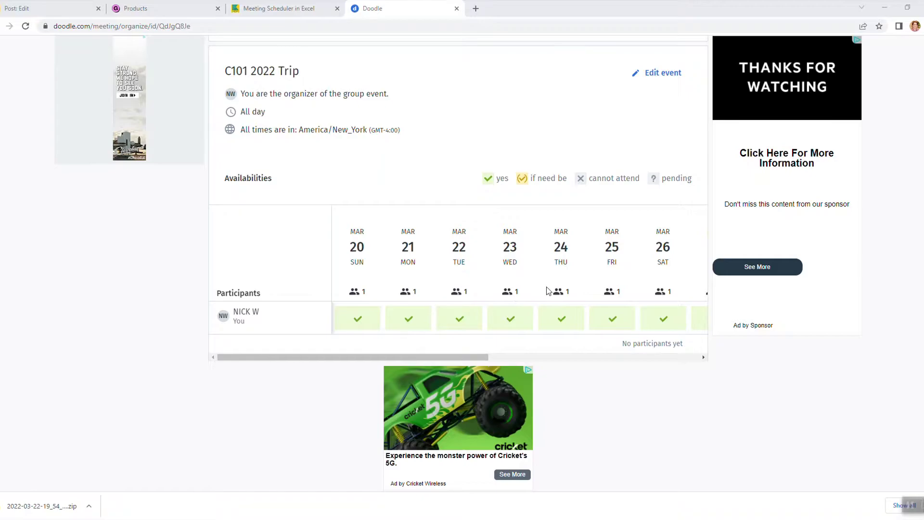
scroll(33, 267, "down", 3)
scroll(33, 267, "up", 8)
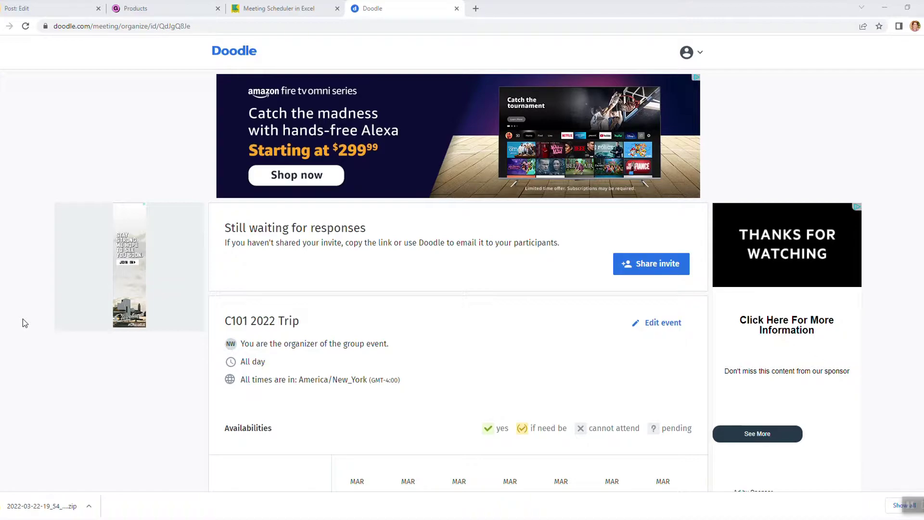
scroll(25, 442, "down", 2)
scroll(7, 326, "down", 1)
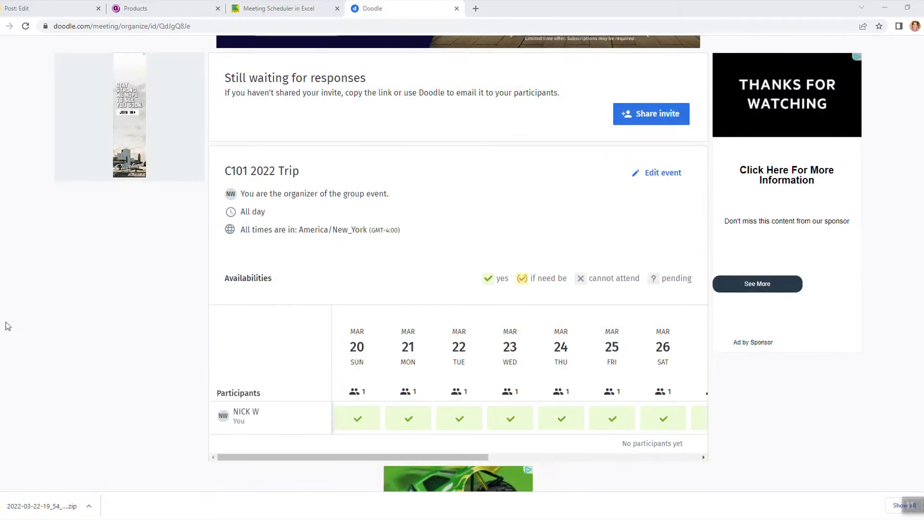
scroll(7, 326, "down", 1)
scroll(6, 321, "up", 4)
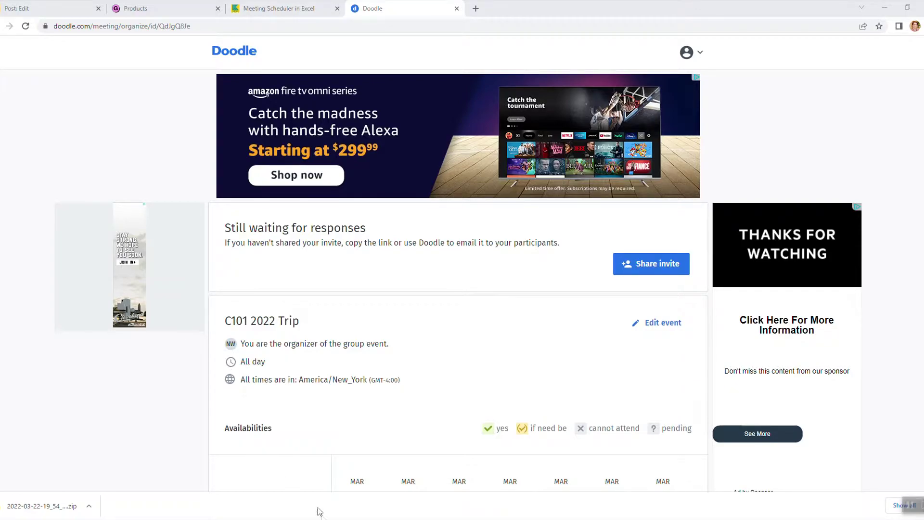
mouse_move(321, 518)
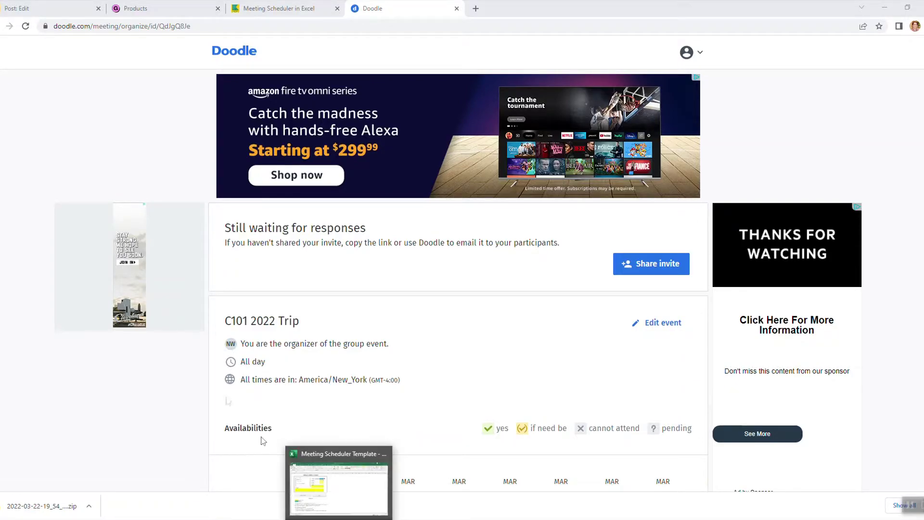
left_click(341, 491)
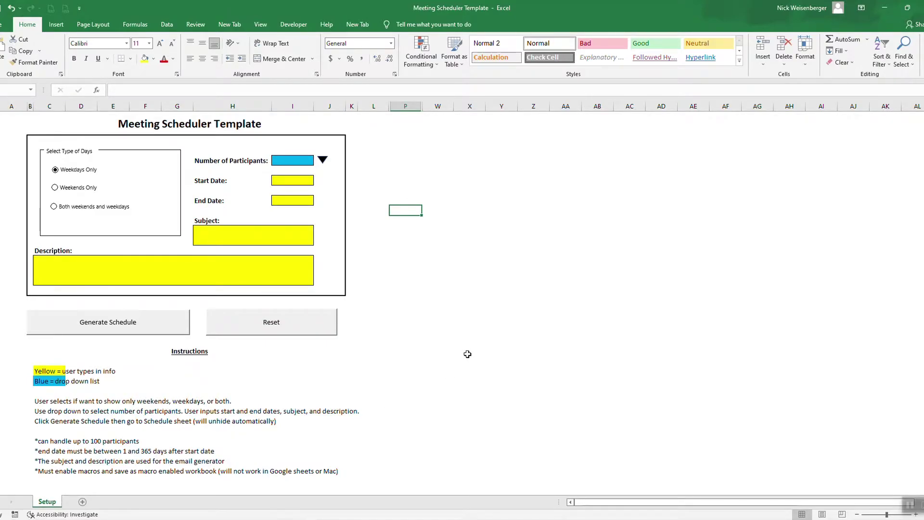
- Toggle the day type between Weekends Only and Weekdays Only, ending on Weekends Only
left_click(86, 189)
left_click(82, 172)
left_click(72, 188)
- Enter a birthday party subject and the description 'decide which day works for everyone to go to the jump park!'
left_click(206, 235)
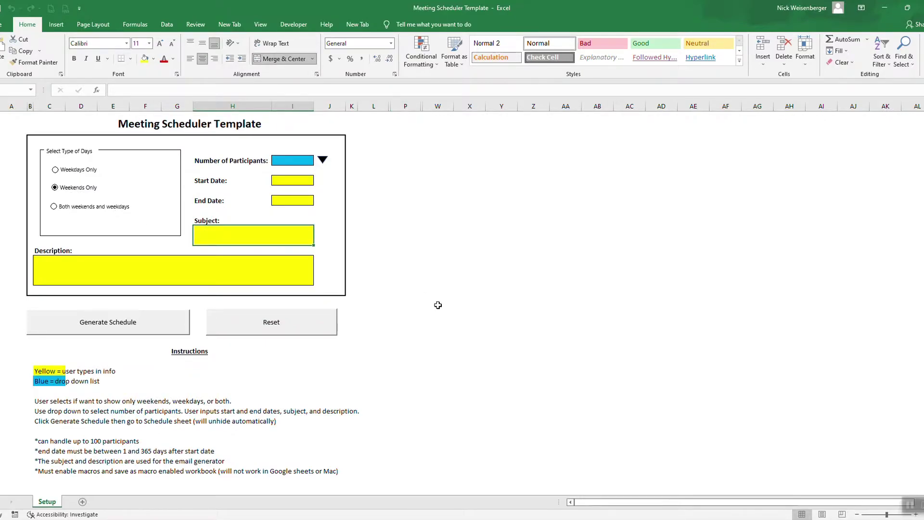
type("Nor")
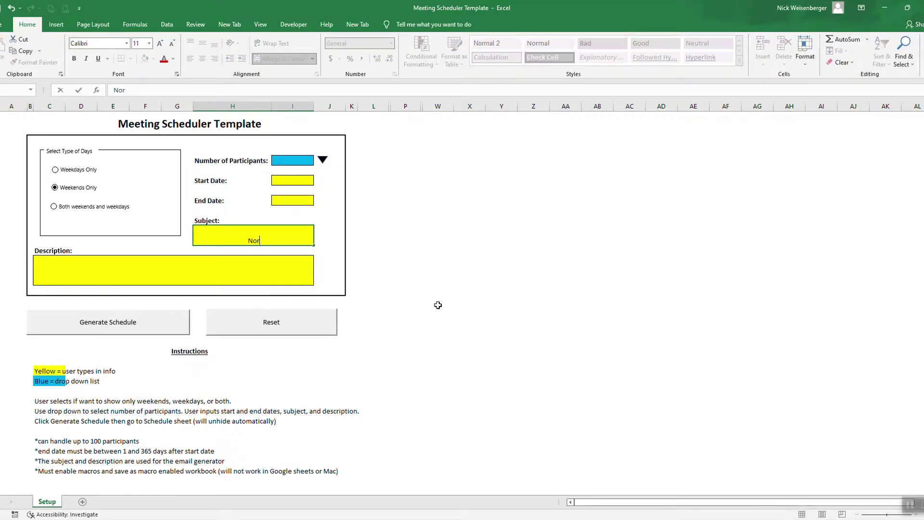
type("a's Birthday Party")
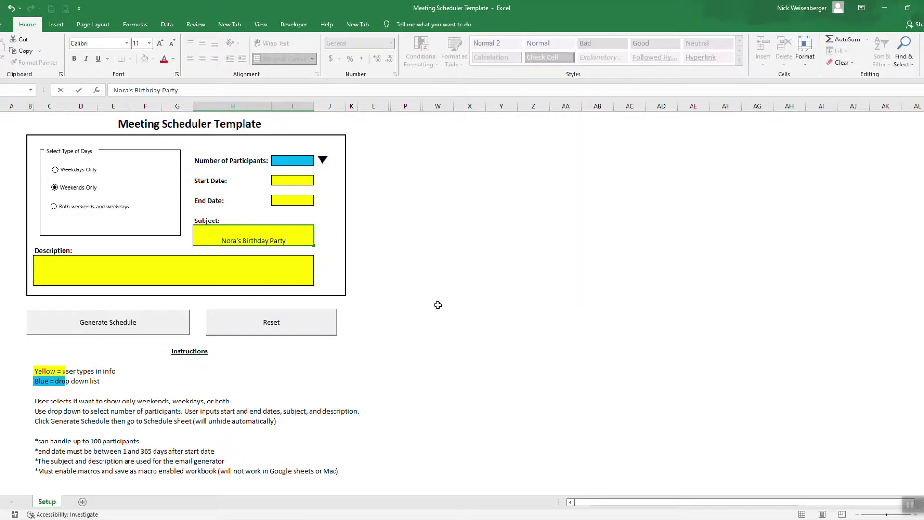
left_click(281, 279)
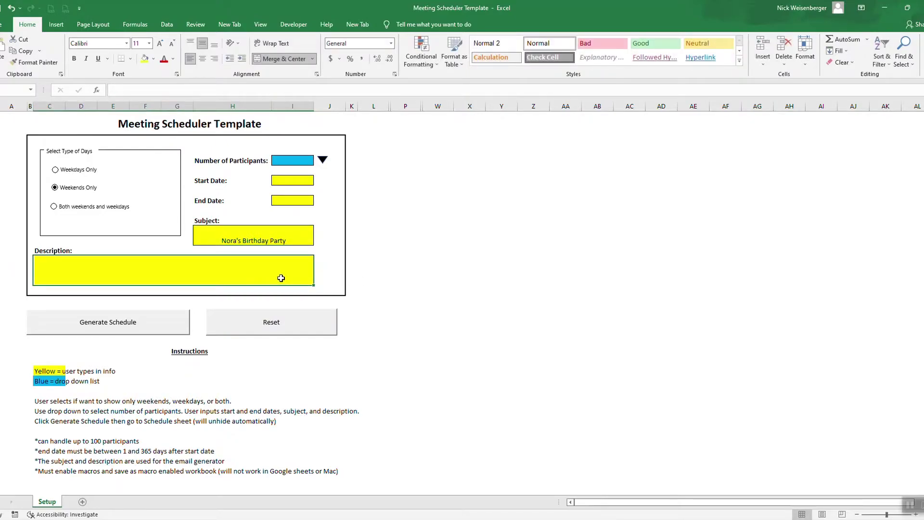
type("decide")
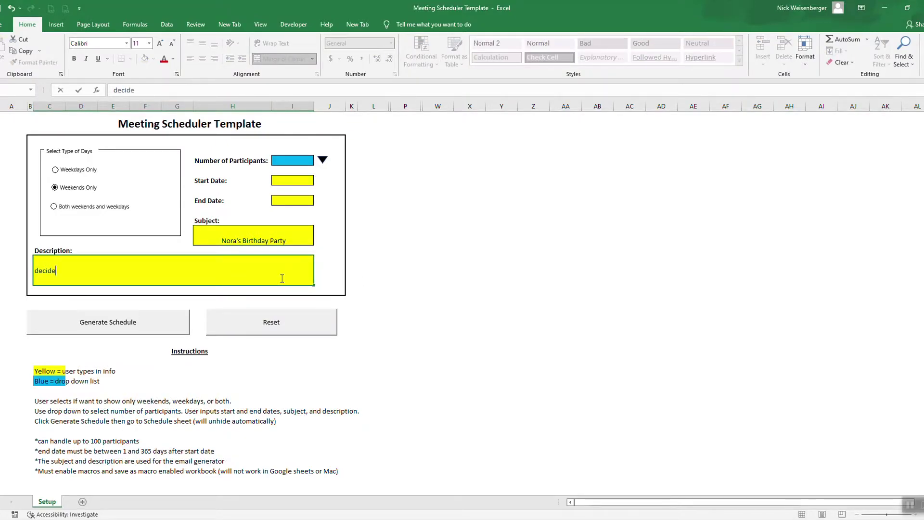
type(" which day works for everyone ")
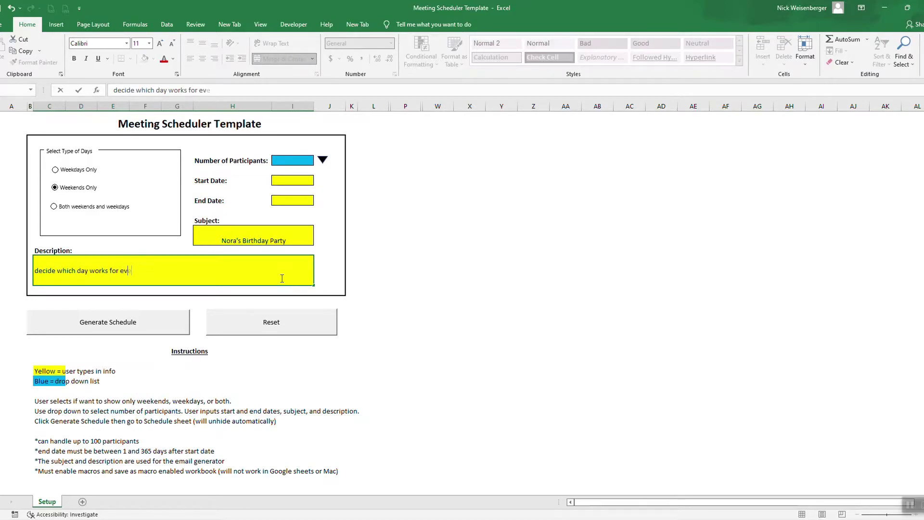
type("to go to the jump")
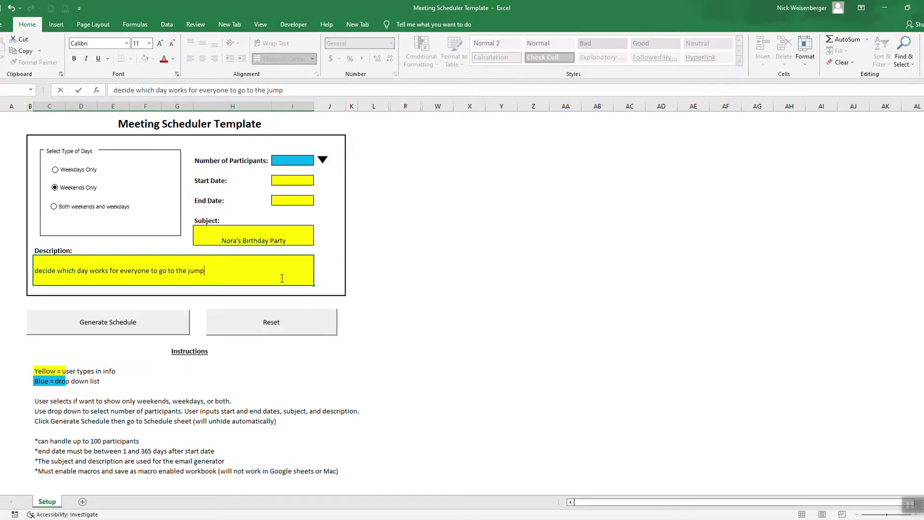
type(" park!")
left_click(458, 279)
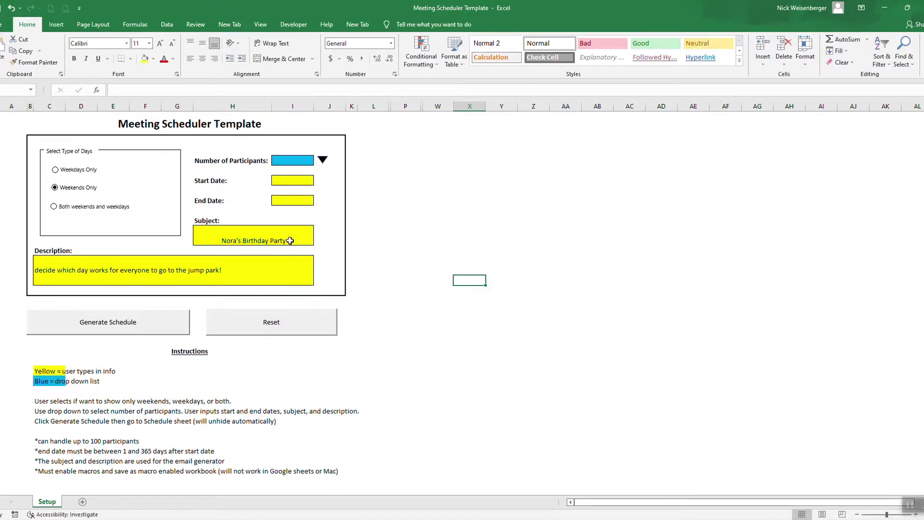
left_click(285, 272)
left_click(297, 243)
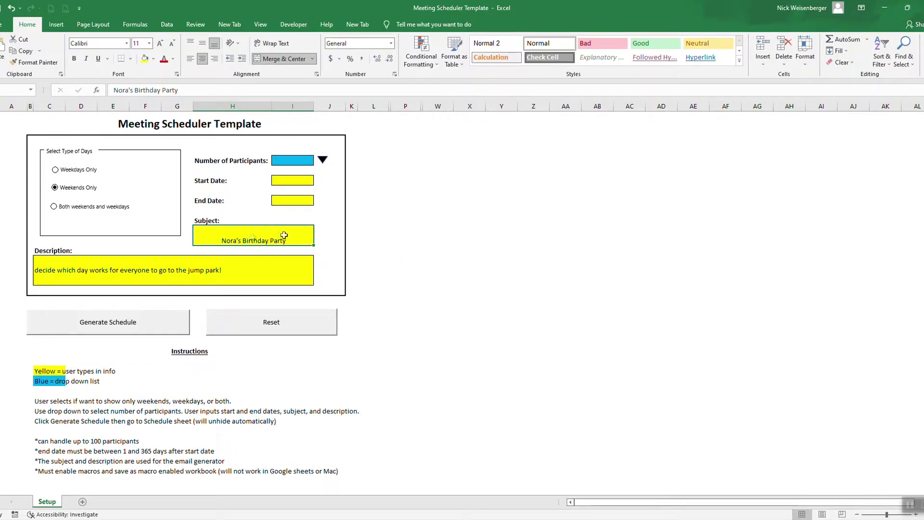
left_click(435, 232)
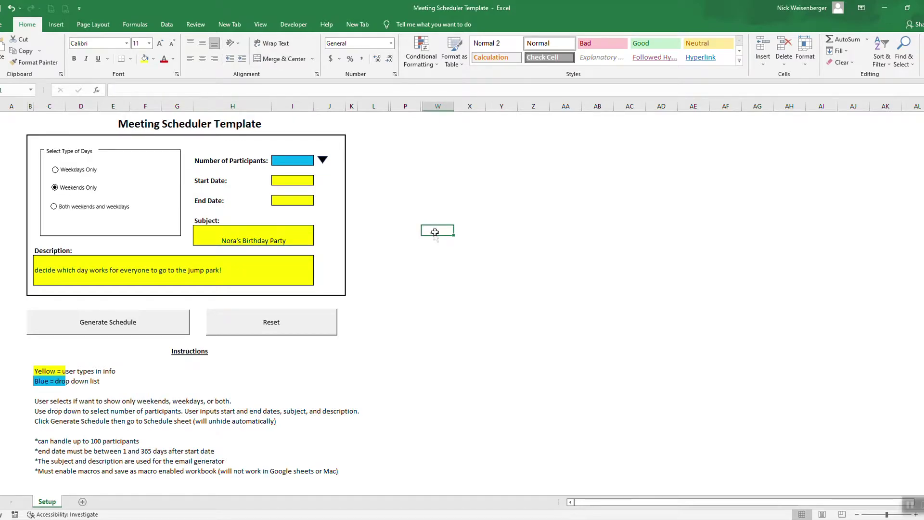
- Try generating the schedule without a participant count and dismiss the missing-participants warning
left_click(295, 161)
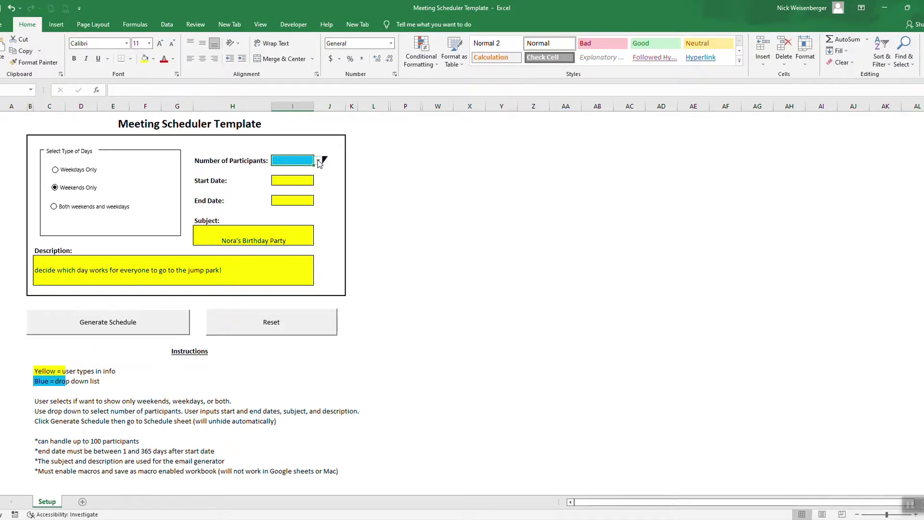
left_click(462, 363)
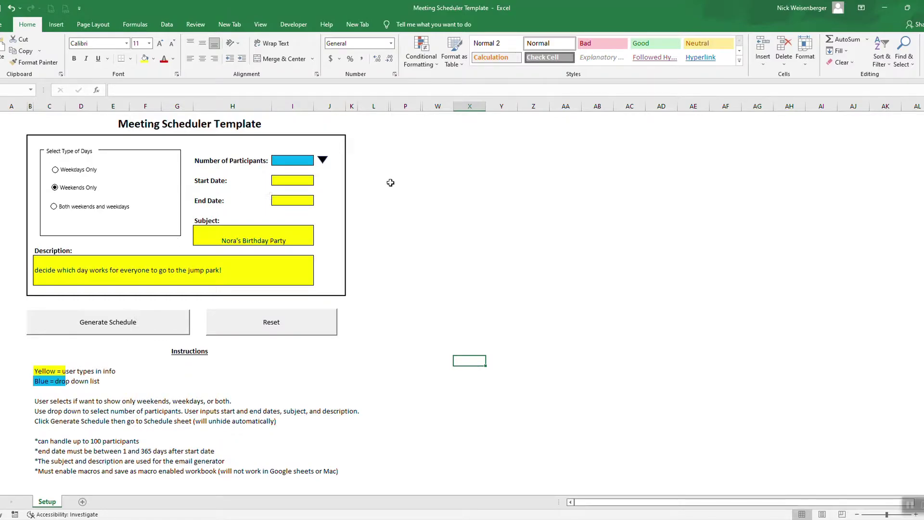
left_click(80, 326)
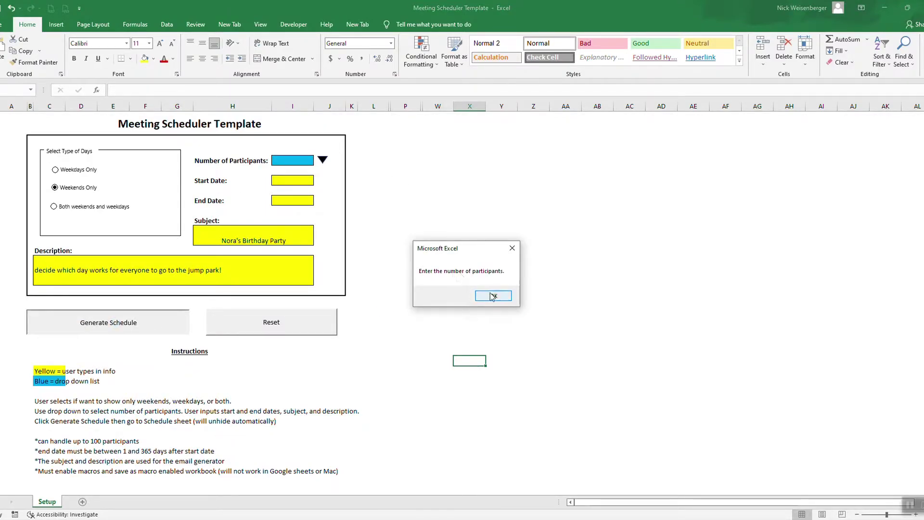
left_click(494, 296)
- Pick 15 participants from the dropdown and regenerate, dismissing the missing start-date prompt
left_click(311, 162)
left_click(317, 162)
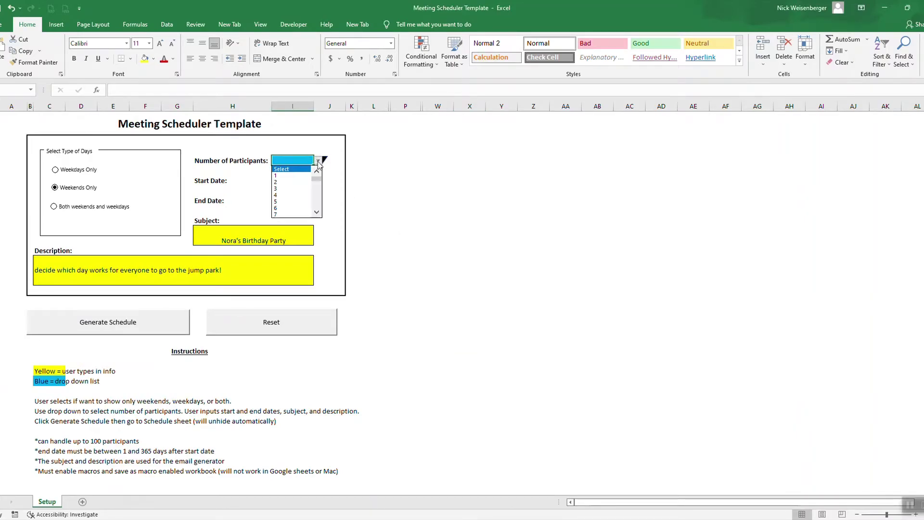
left_click(317, 213)
left_click(317, 212)
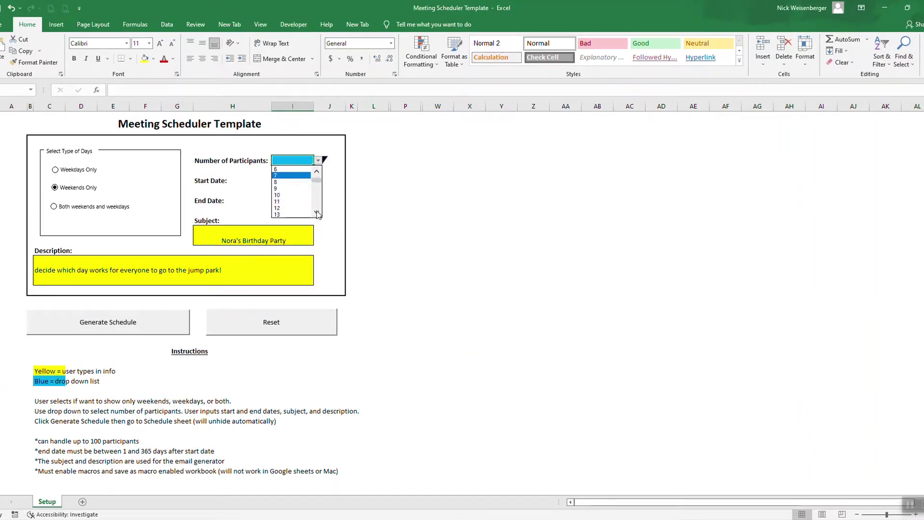
left_click(316, 212)
left_click(317, 213)
left_click(302, 213)
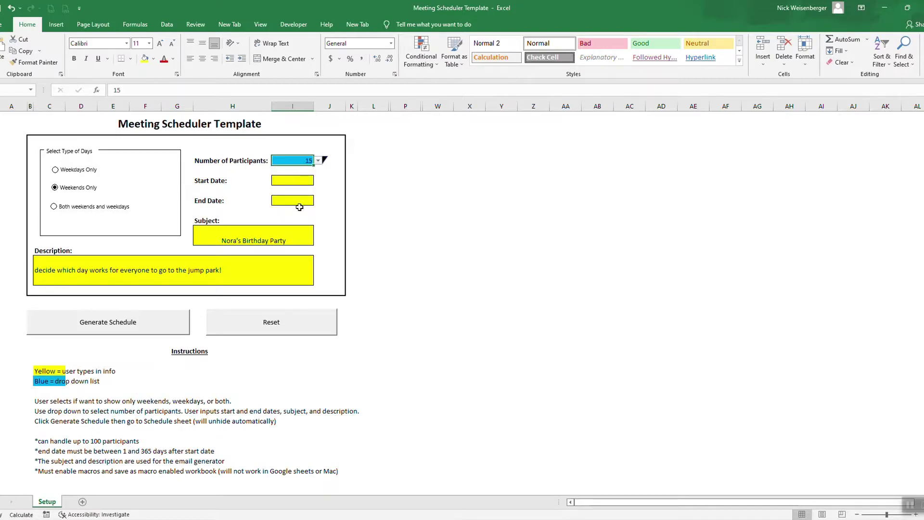
left_click(456, 241)
left_click(139, 325)
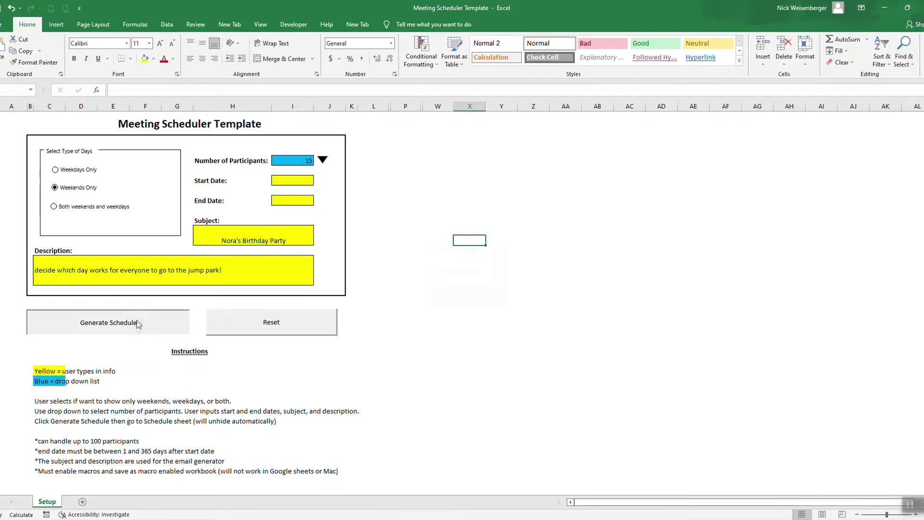
left_click(474, 298)
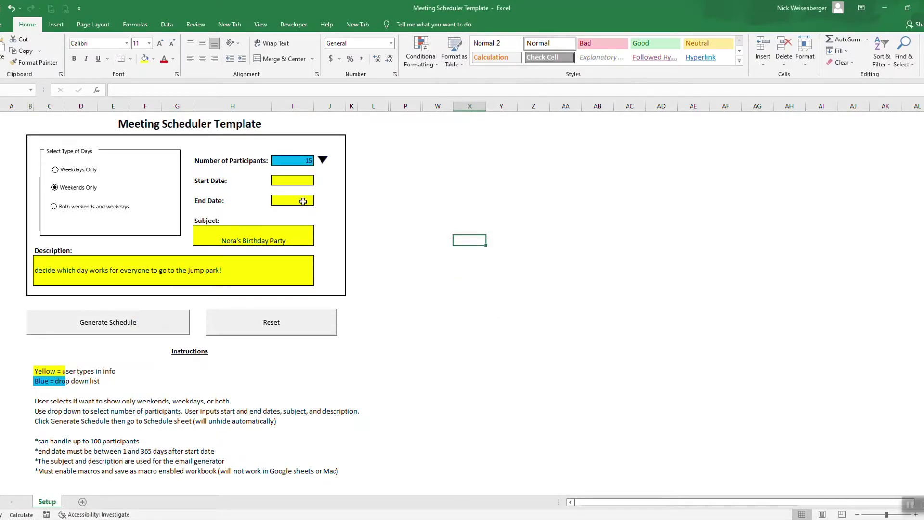
left_click(295, 183)
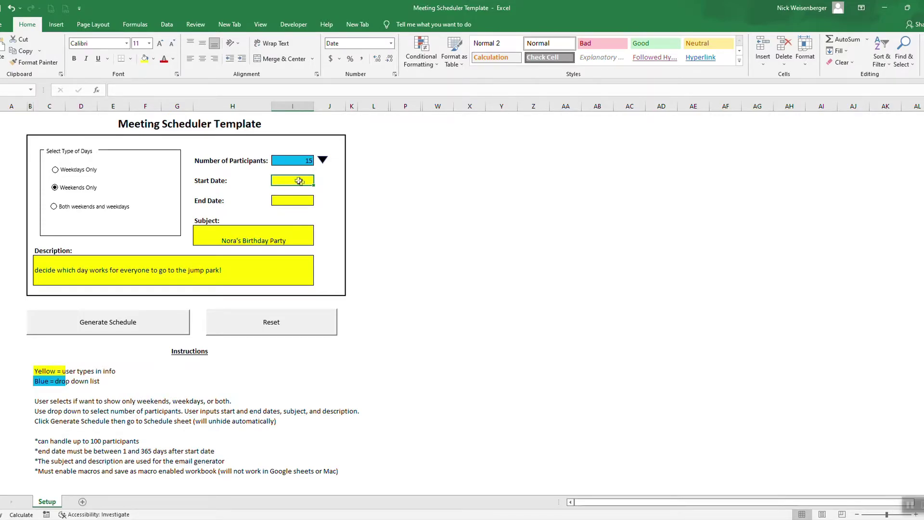
- Enter start date 4/1/2022, retry generating, and dismiss the missing end-date warning
type("4/")
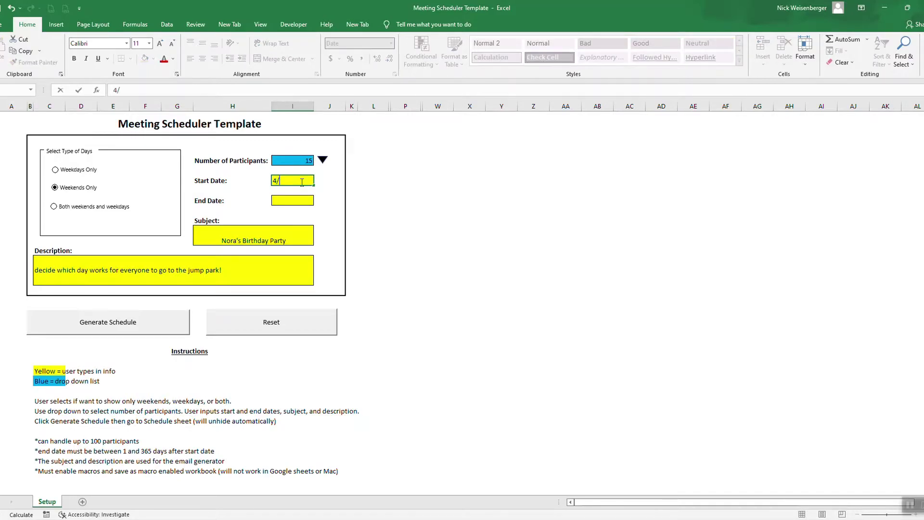
type("1/202")
key("Return")
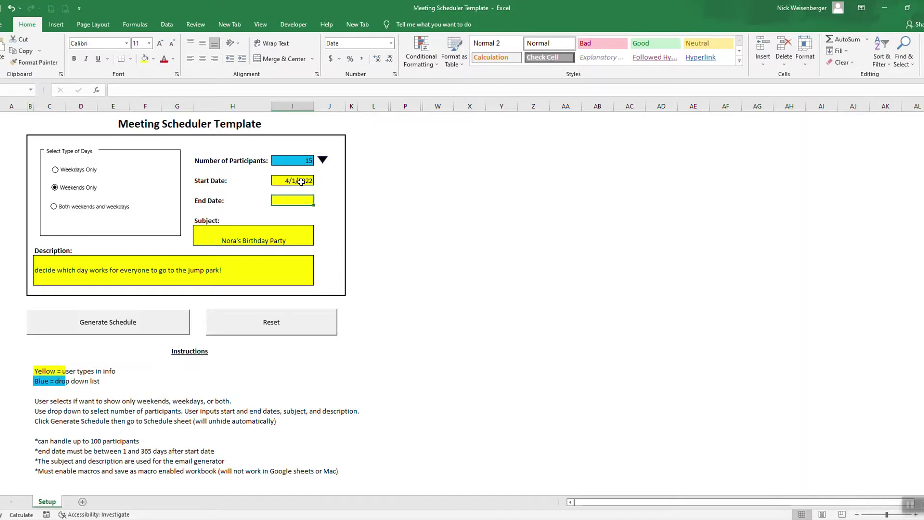
left_click(160, 324)
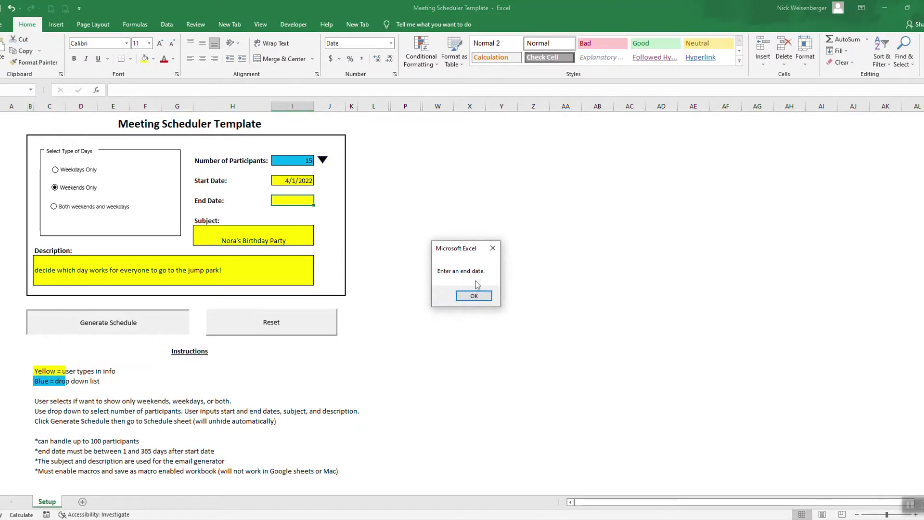
left_click(474, 296)
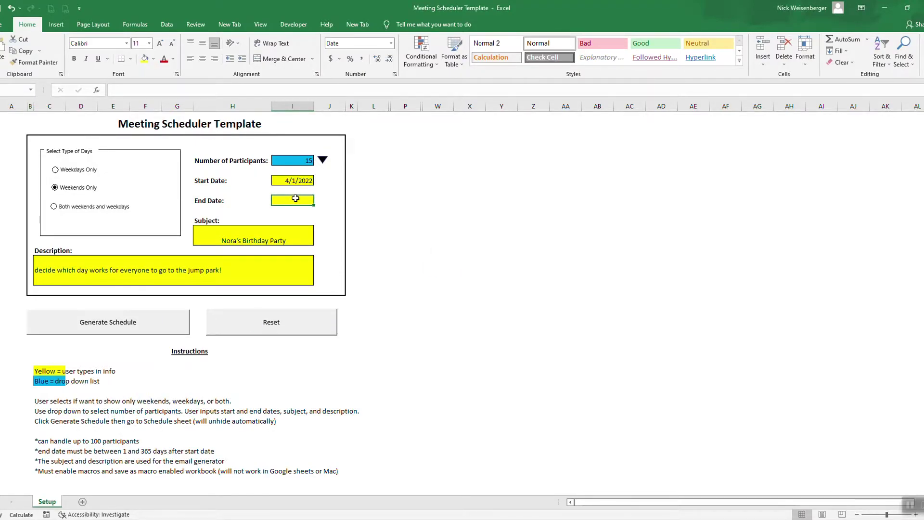
- Enter 5/1/2022 as the end date and click an empty cell
type("4")
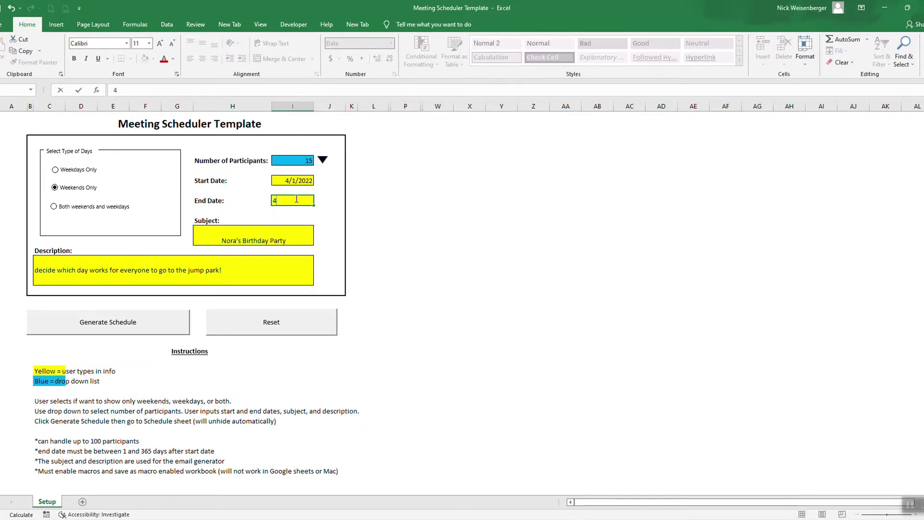
key("BackSpace")
type("5/1/2022")
key("Return")
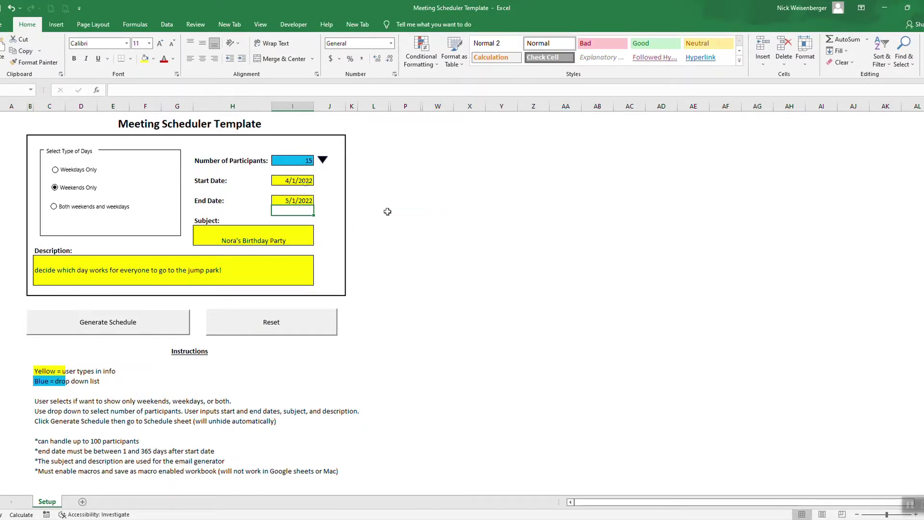
left_click(496, 229)
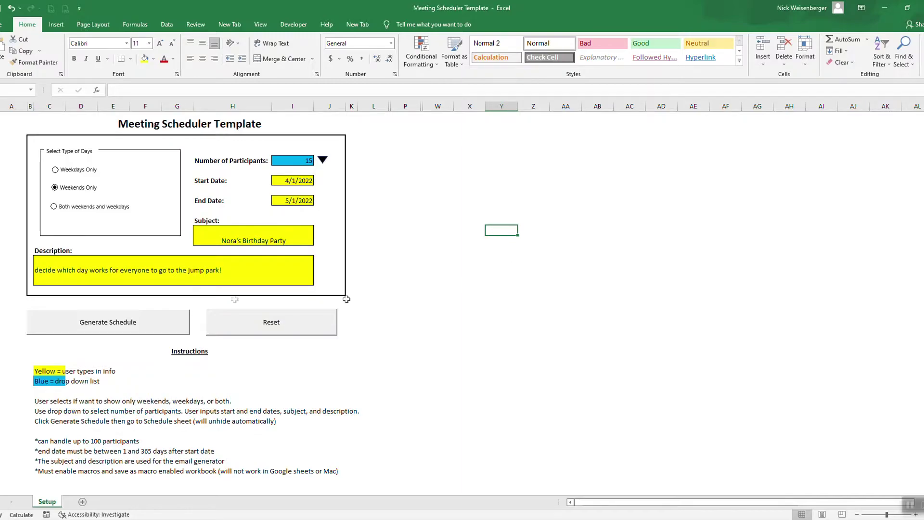
- Generate the 4/2–5/1/2022 weekend schedule and draft the signup-link email in Outlook
left_click(67, 325)
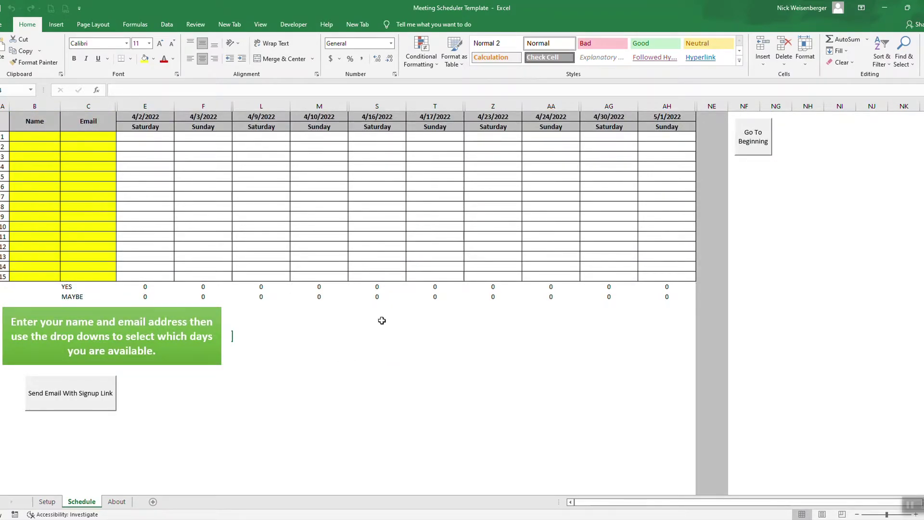
left_click(72, 397)
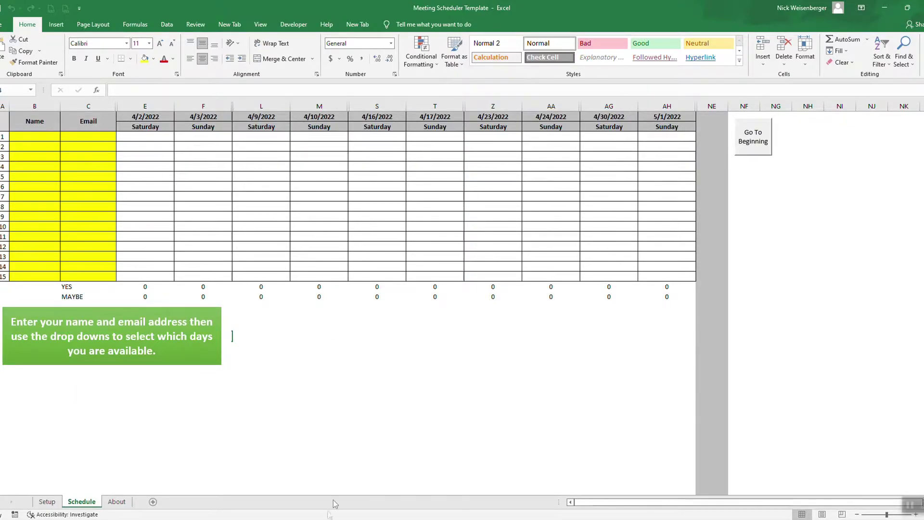
left_click(369, 470)
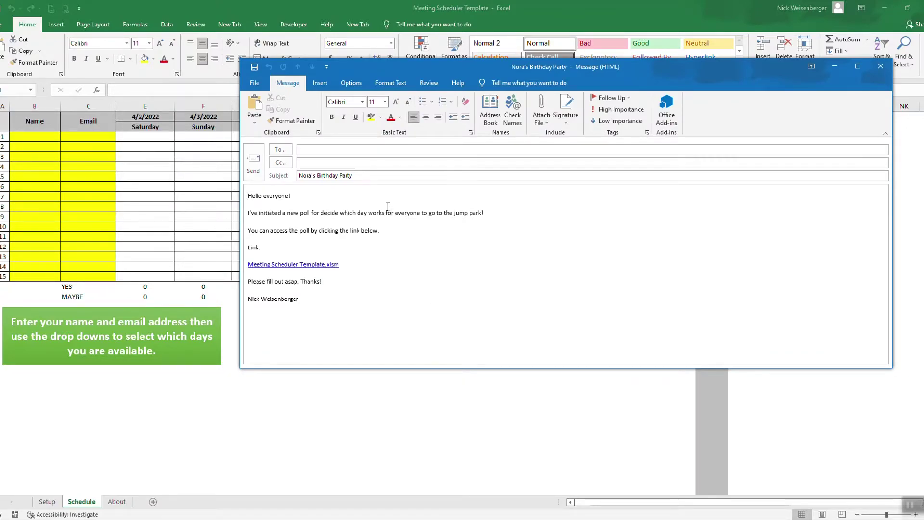
- Review the invitation's subject and body, then close the draft without saving
left_click(357, 176)
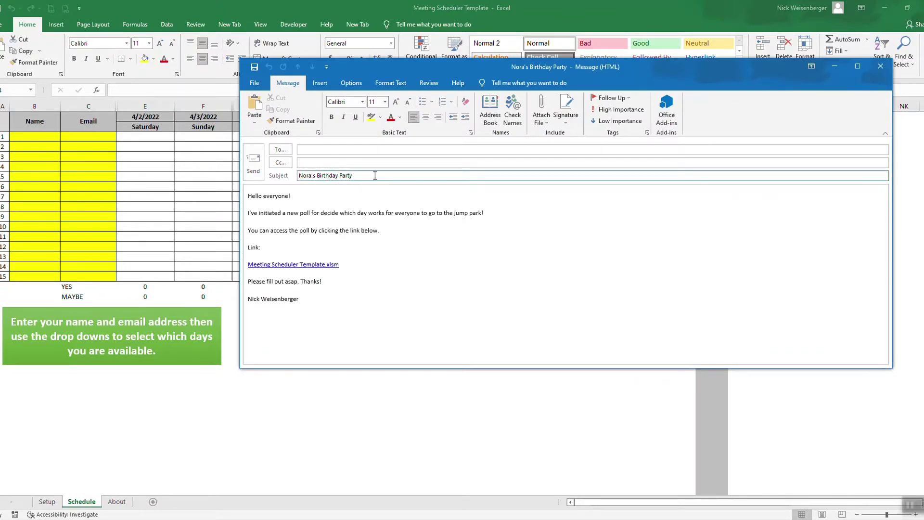
key("Tab")
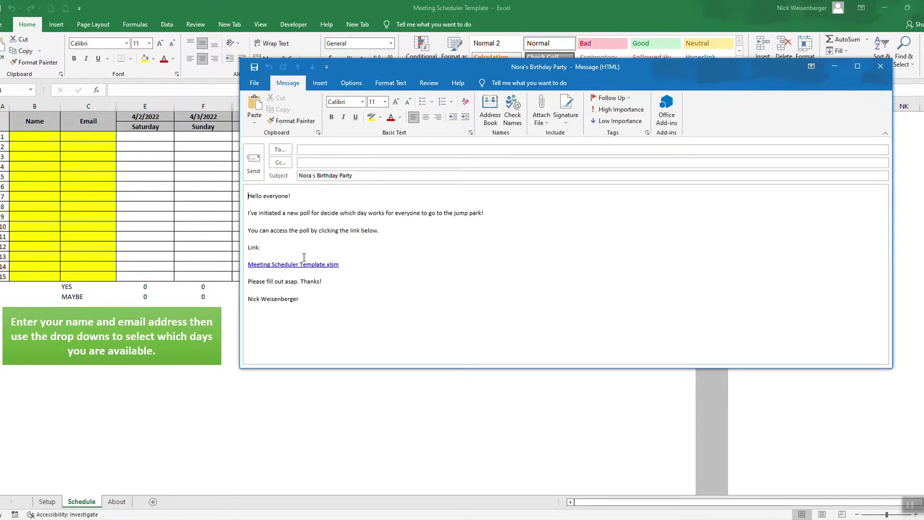
left_click(881, 66)
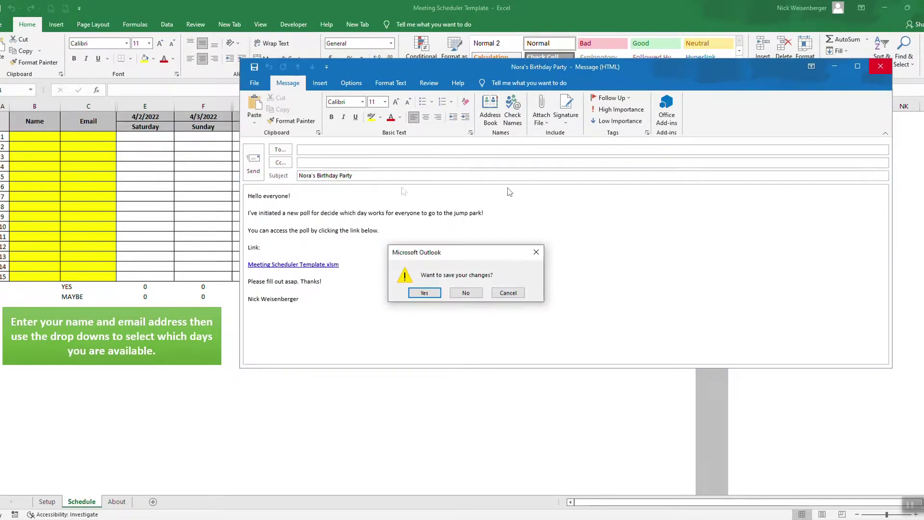
left_click(462, 294)
- Enter the first participant's name and e-mail, fixing the address after the validation error
left_click(35, 140)
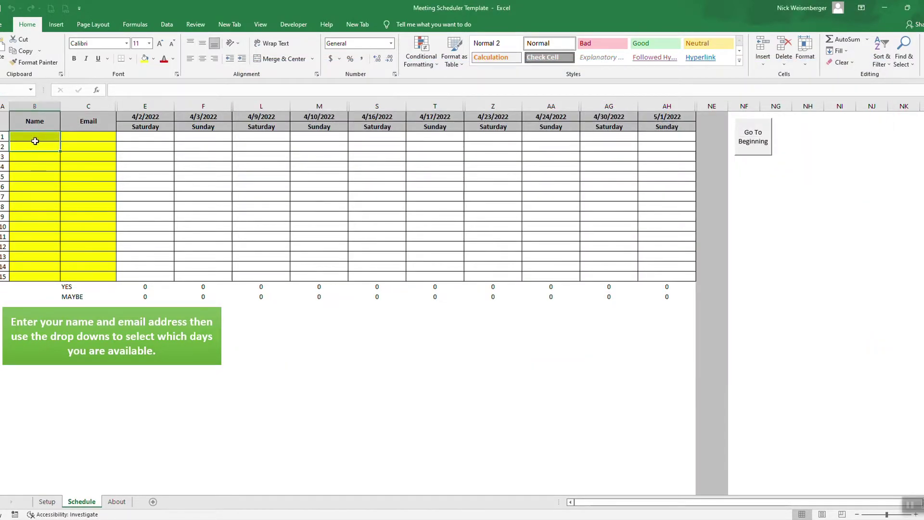
type("Nick")
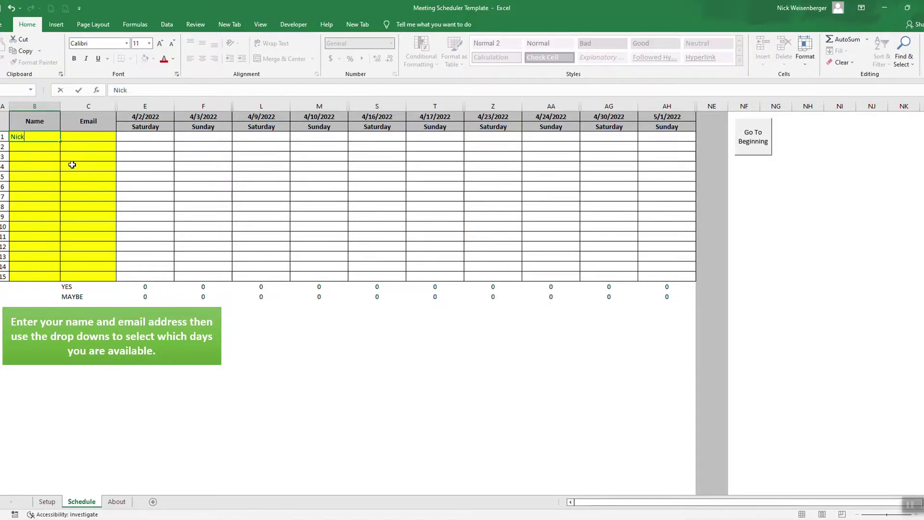
key("Tab")
type("tes")
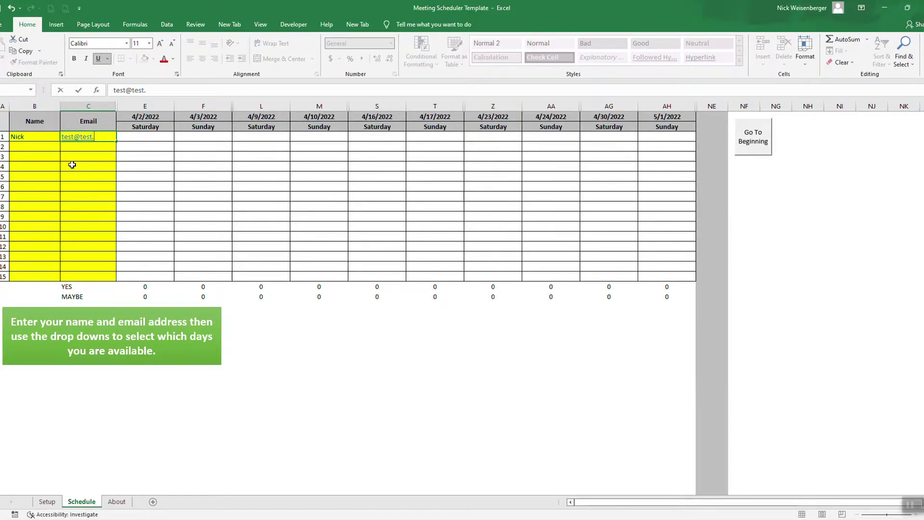
type("t@test.com")
key("BackSpace")
key("BackSpace")
key("BackSpace")
left_click(72, 165)
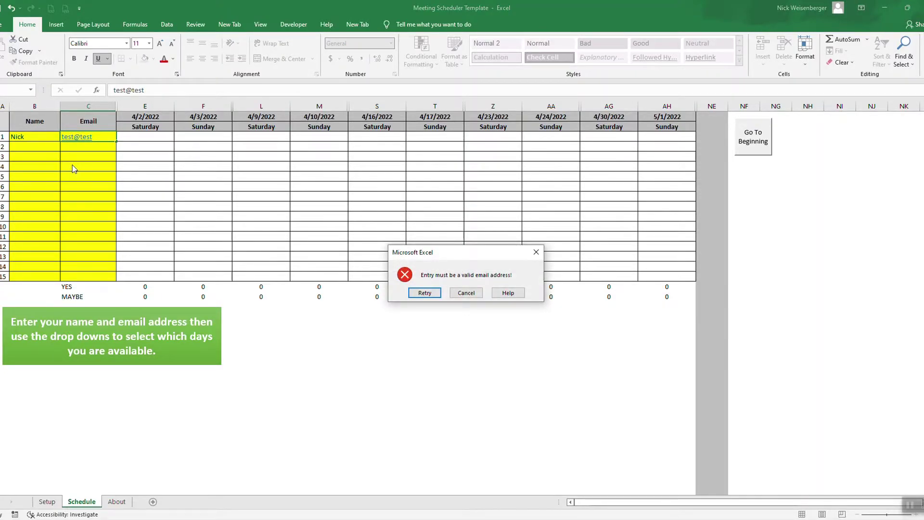
key("Return")
key("End")
key("BackSpace")
key("BackSpace")
key("BackSpace")
key("BackSpace")
key("BackSpace")
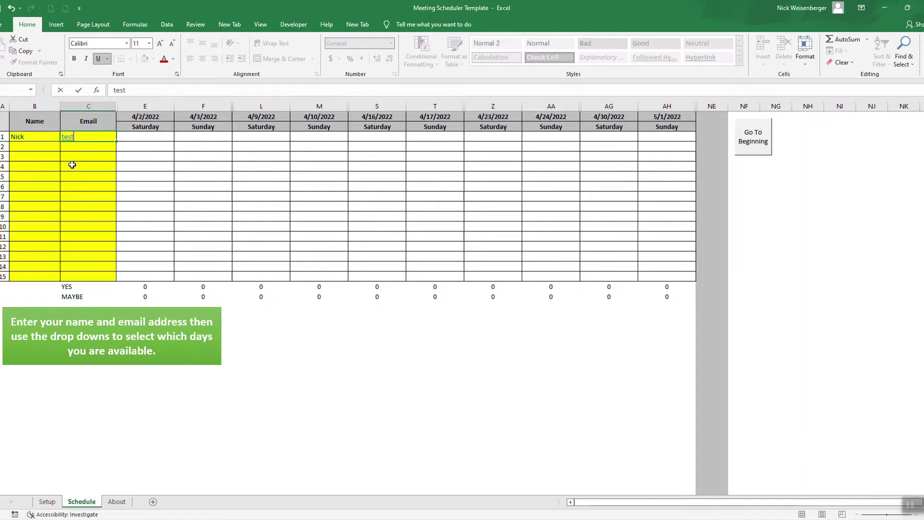
type("@test.com")
key("Return")
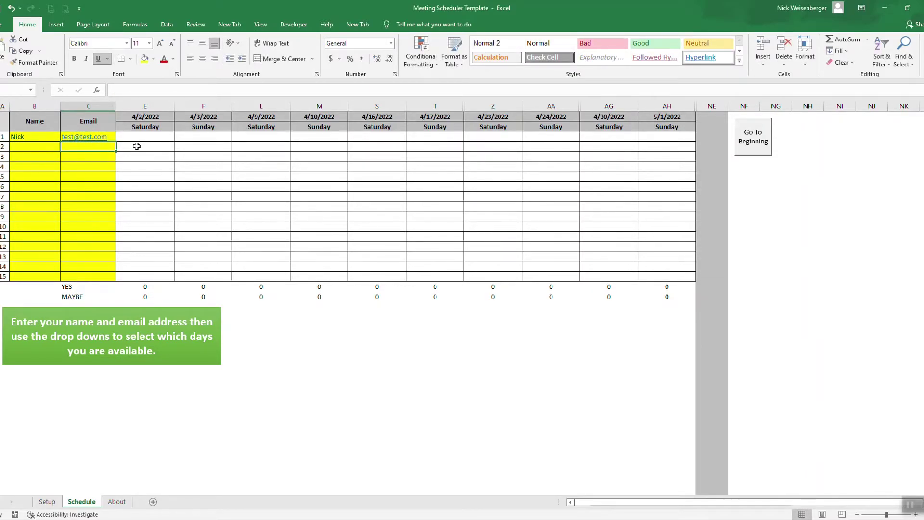
- Mark the first participant Yes for 4/2, No for 4/3 and Maybe for 4/9
left_click(143, 139)
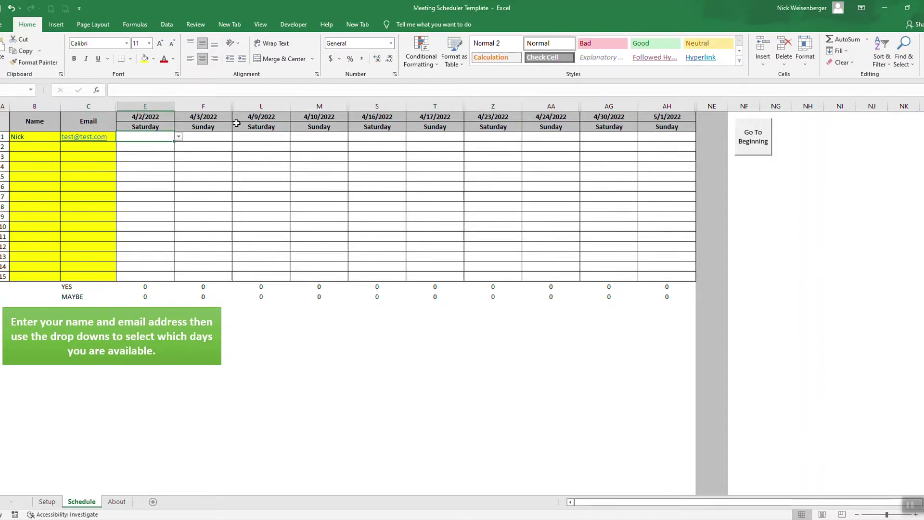
left_click(179, 138)
left_click(166, 152)
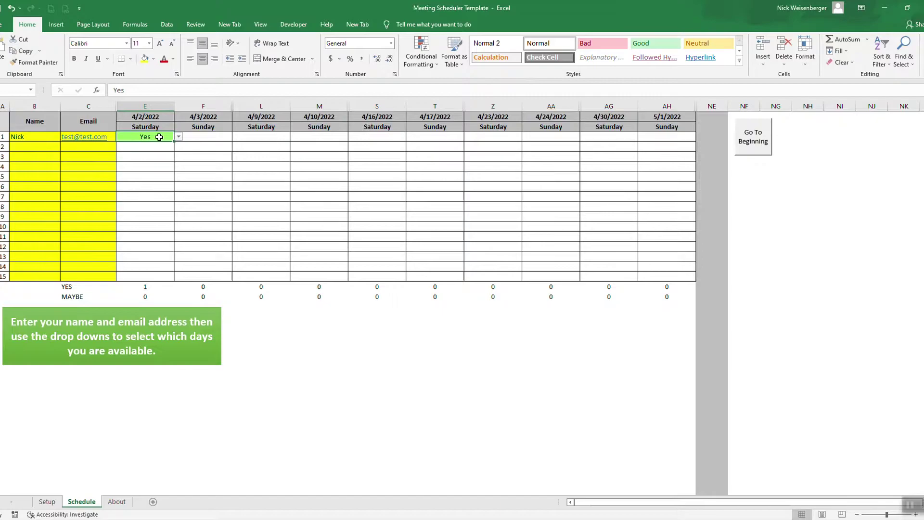
left_click(200, 136)
left_click(237, 137)
left_click(231, 152)
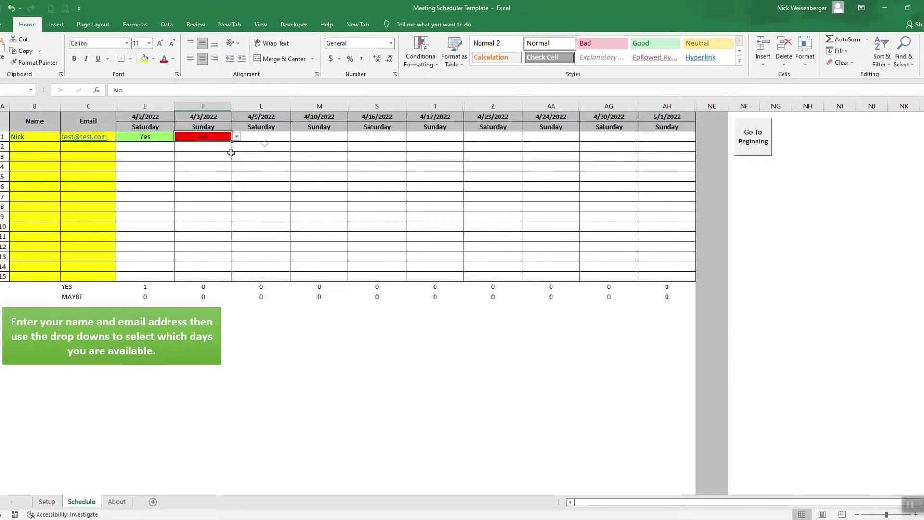
left_click(263, 139)
left_click(295, 137)
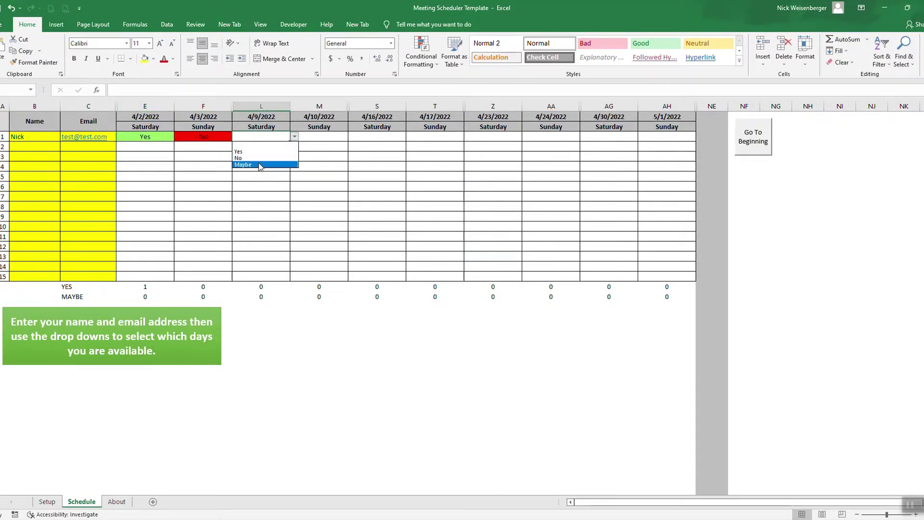
left_click(260, 165)
- Mark the first participant Yes for 4/10 and No for 4/16
left_click(337, 140)
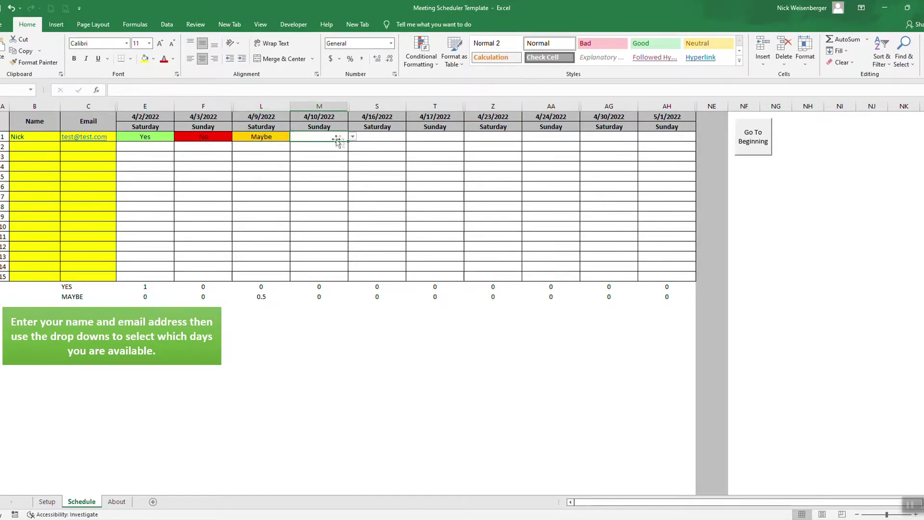
left_click(353, 137)
left_click(308, 147)
left_click(398, 139)
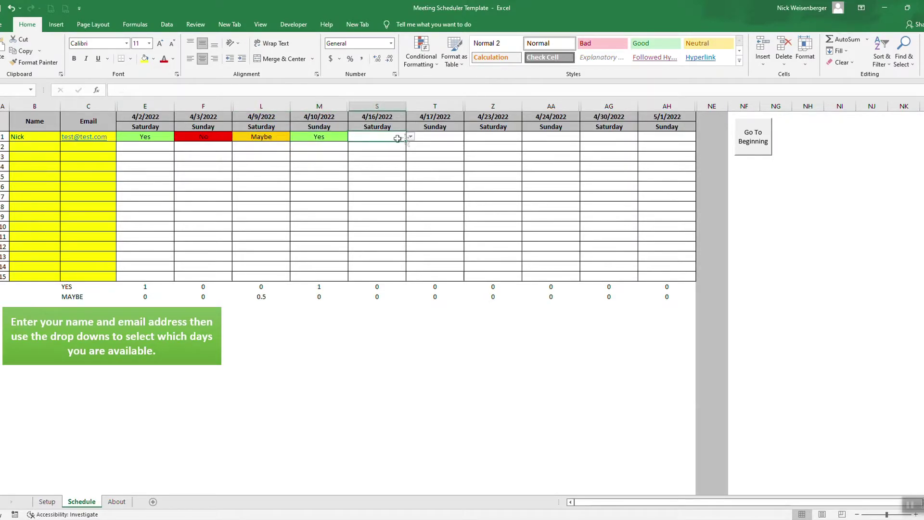
left_click(410, 137)
left_click(366, 155)
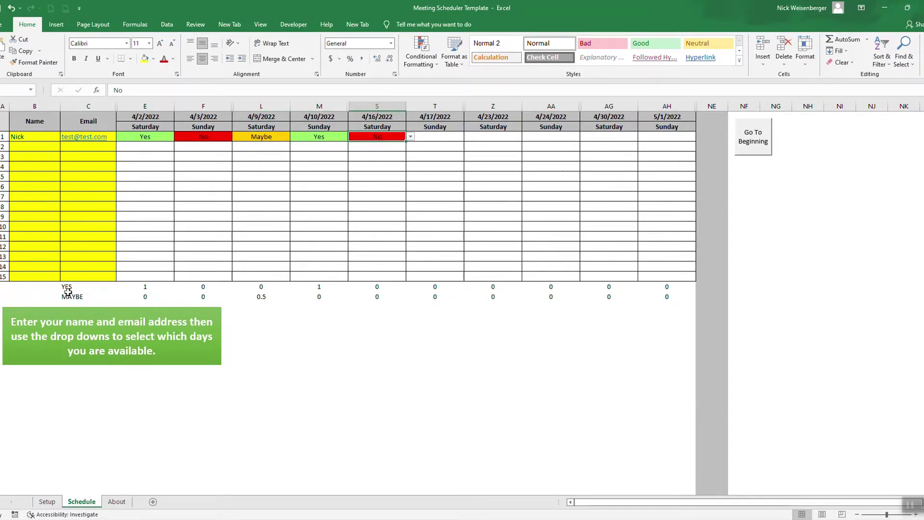
left_click(43, 148)
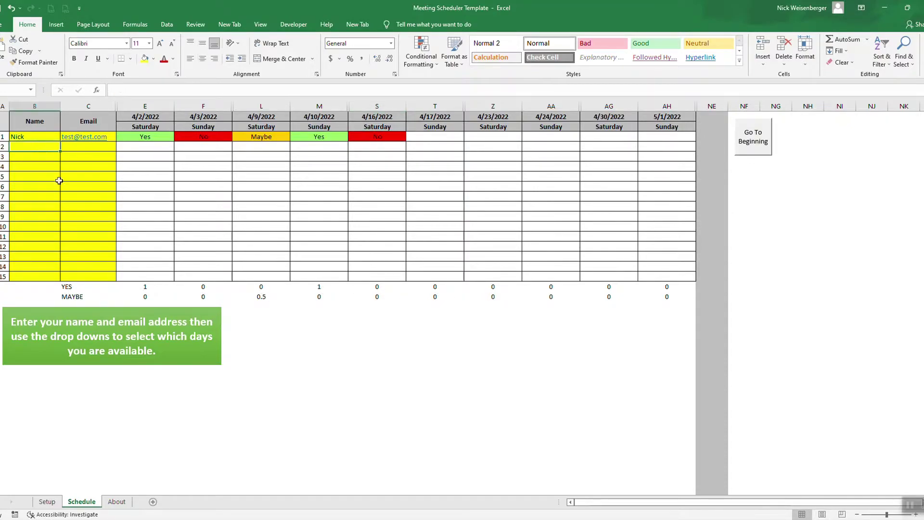
- Enter the second participant's name and e-mail address in row 2
type("Sarah")
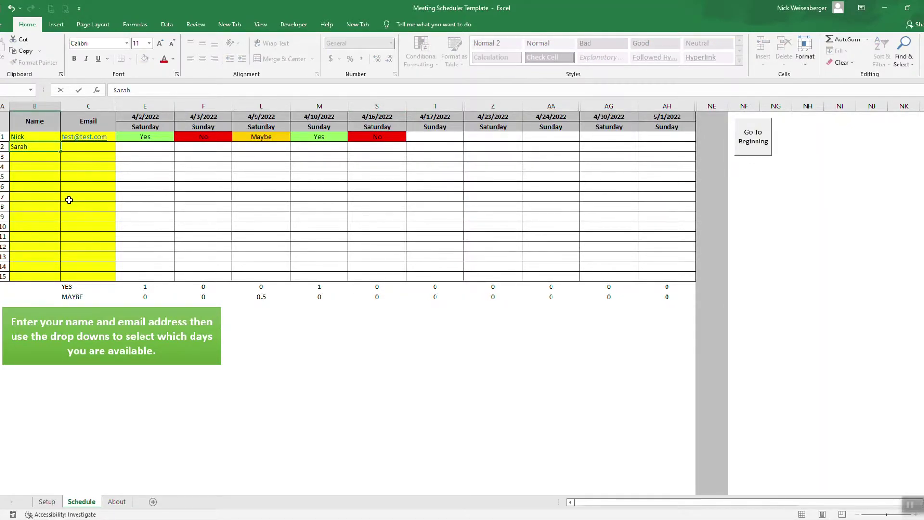
key("Tab")
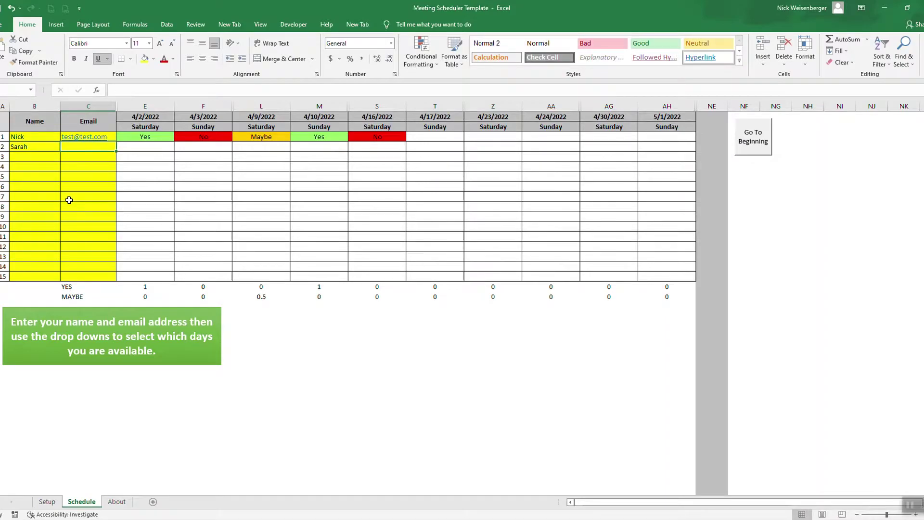
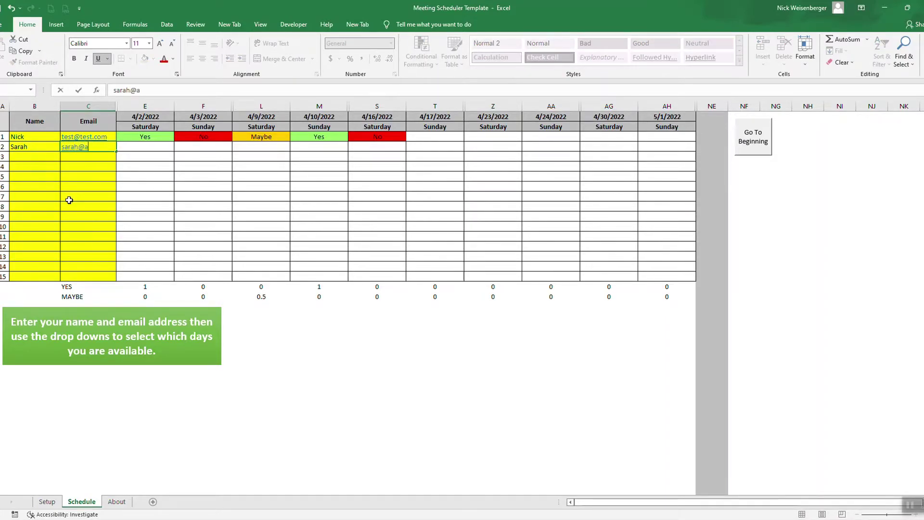
key("Return")
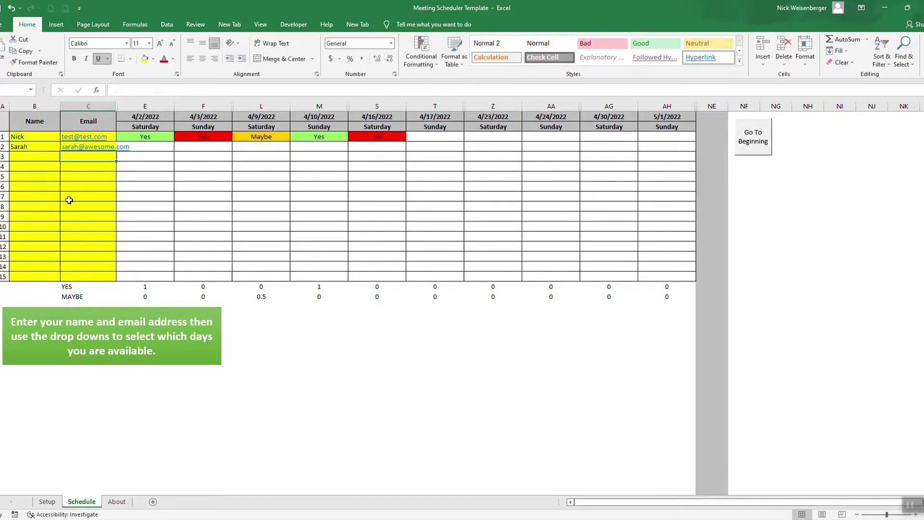
- Mark the second participant Yes for 4/2 and 4/3, and No for 4/9
left_click(155, 148)
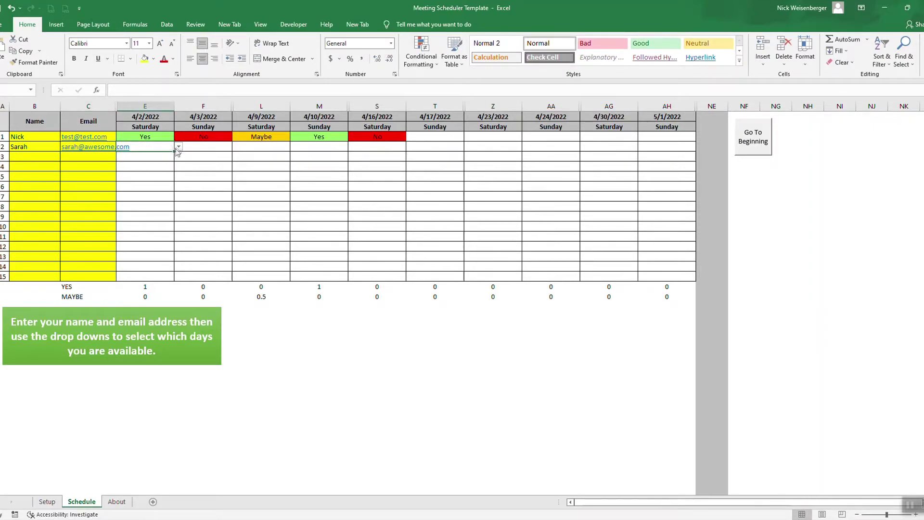
left_click(177, 147)
left_click(123, 162)
left_click(206, 146)
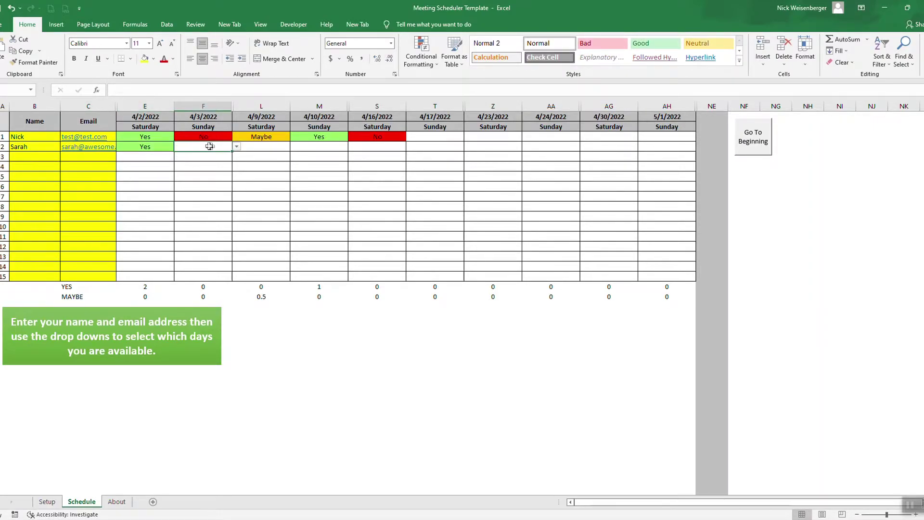
left_click(237, 147)
left_click(226, 162)
left_click(262, 150)
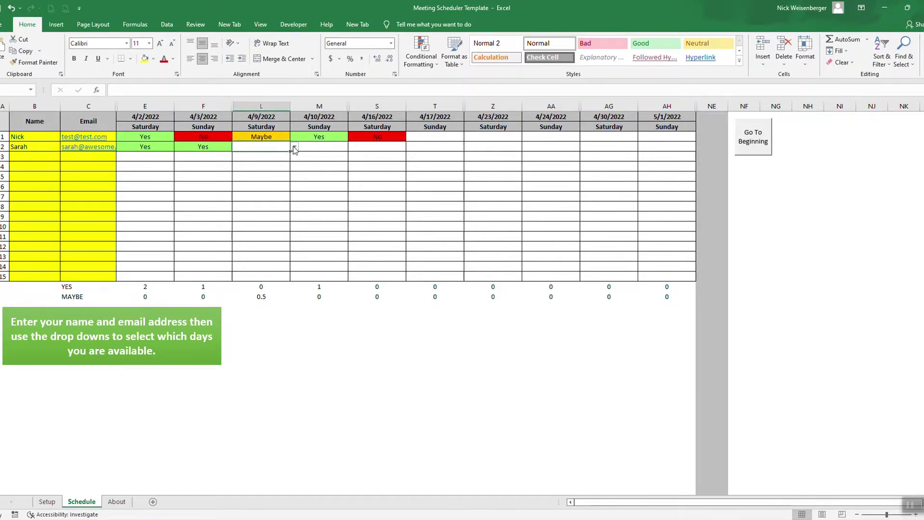
left_click(295, 148)
left_click(268, 168)
- Mark the second participant Maybe for 4/10 and No for 4/16
left_click(315, 146)
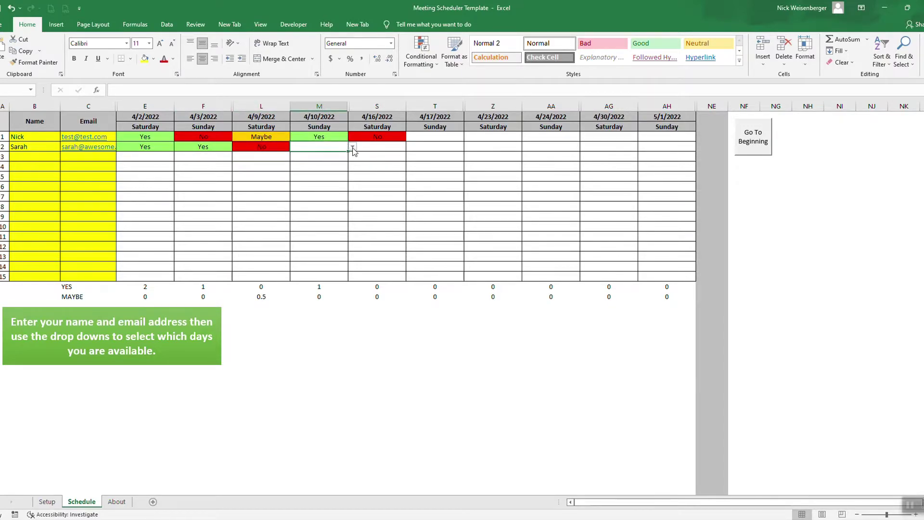
left_click(353, 146)
left_click(330, 175)
left_click(378, 148)
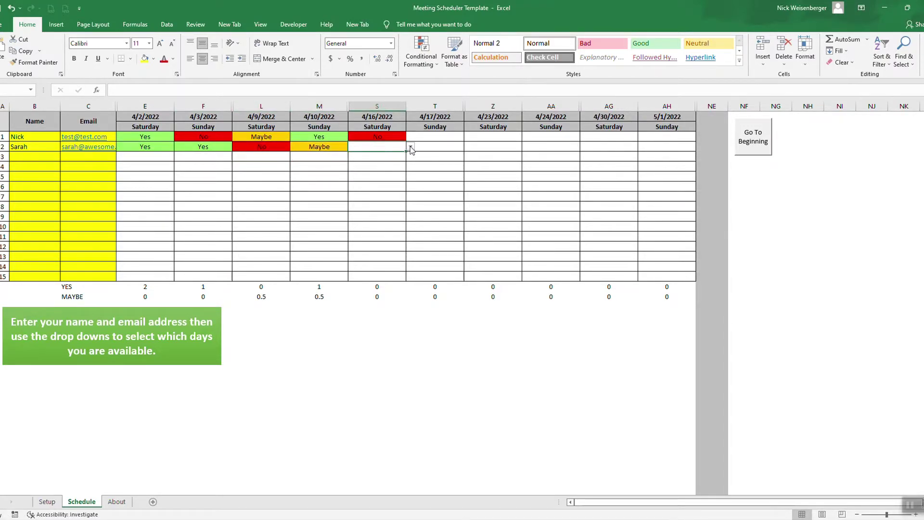
left_click(410, 147)
left_click(380, 168)
left_click(370, 367)
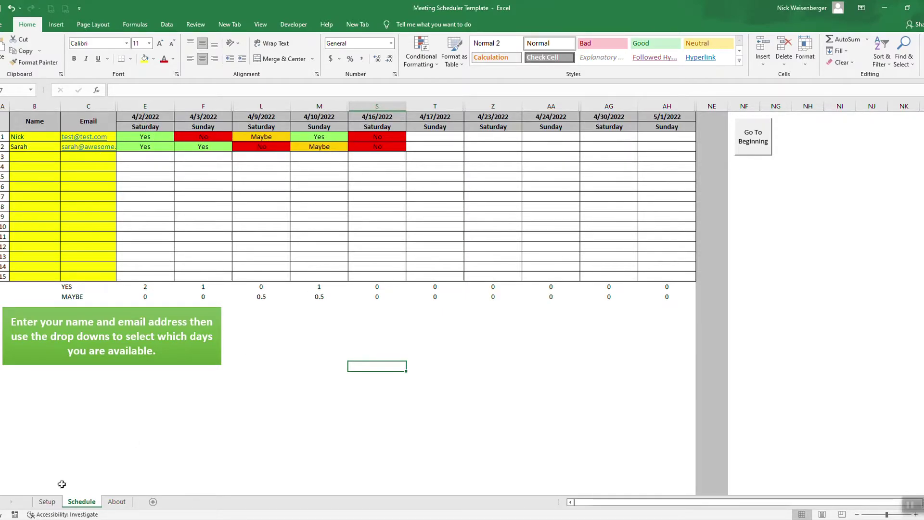
- Open the Setup sheet, where Top 3 Days ranks 4/2/2022 first with 2 Yes
left_click(47, 502)
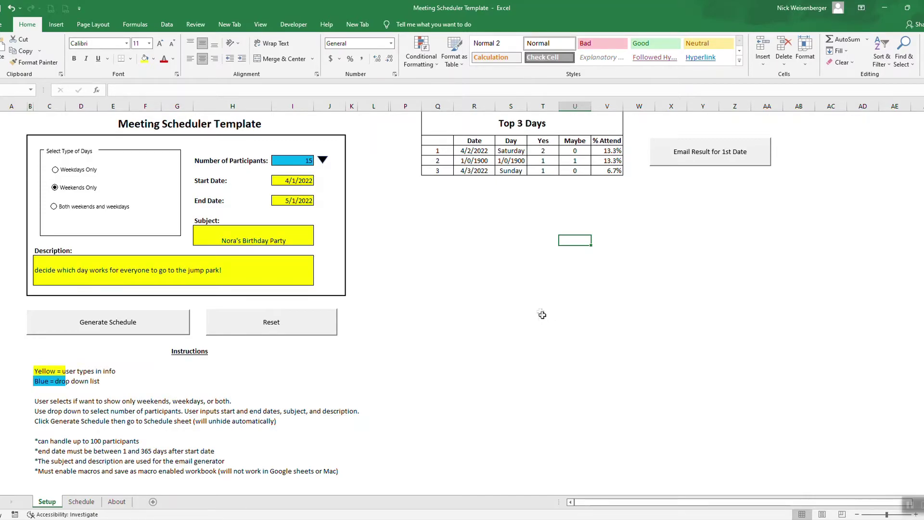
left_click(662, 161)
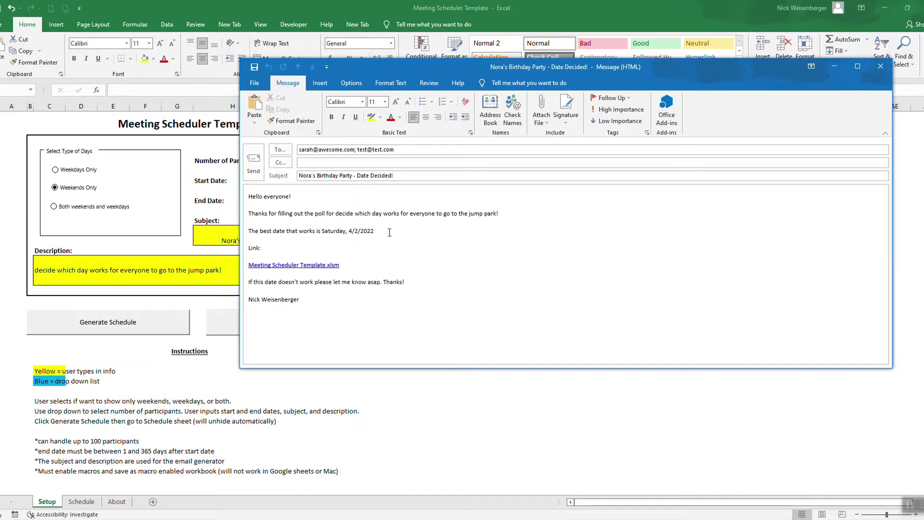
left_click_drag(390, 233, 260, 231)
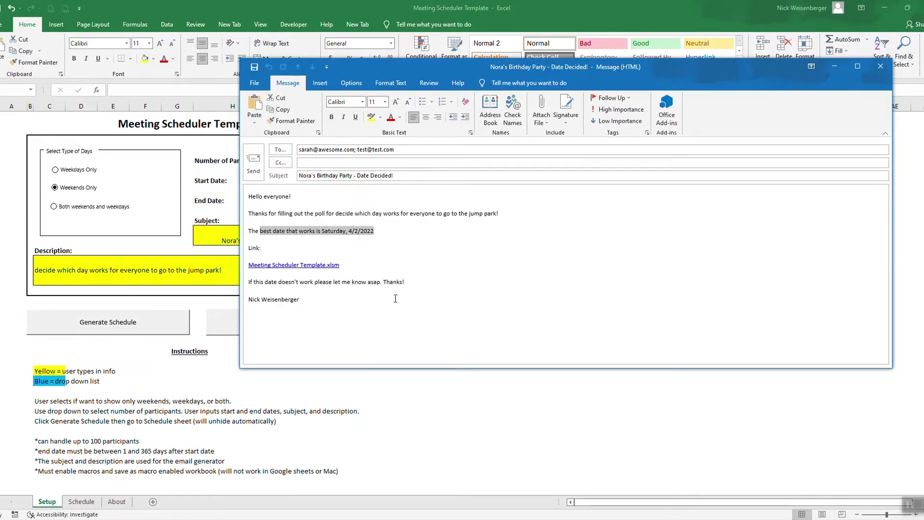
left_click(881, 66)
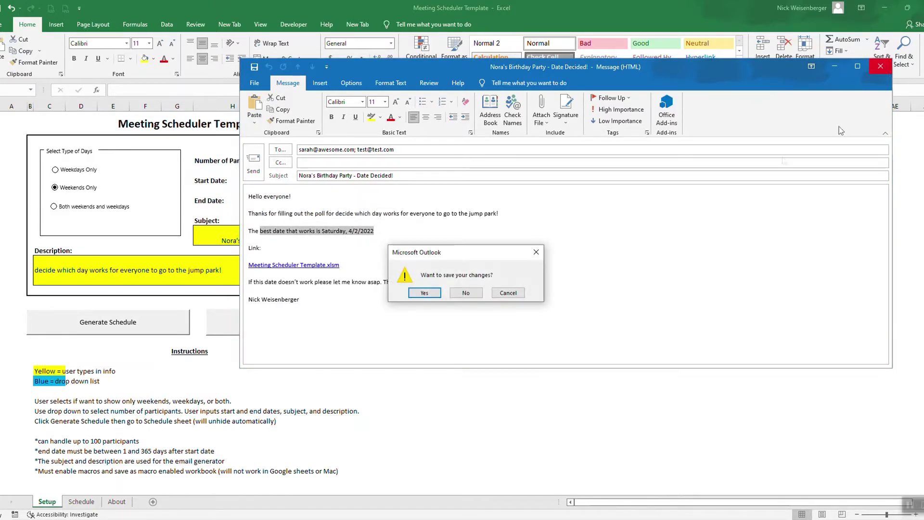
left_click(470, 294)
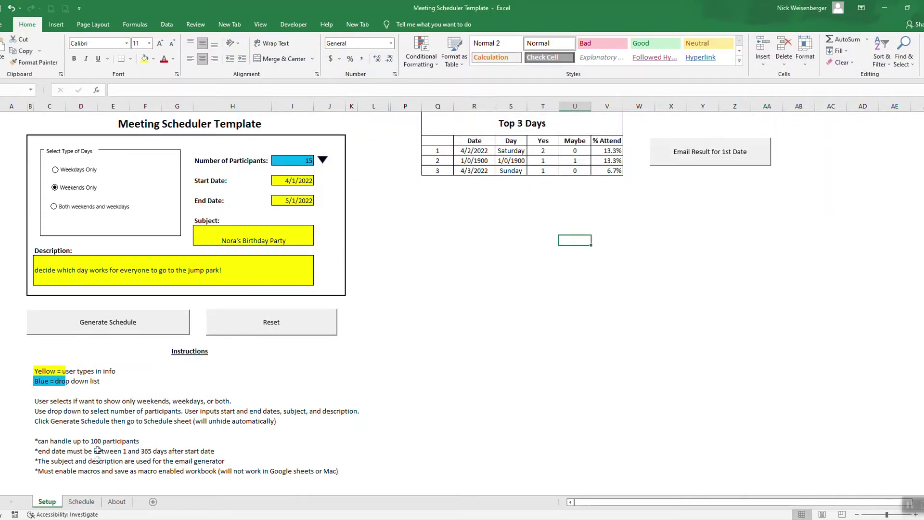
left_click(81, 501)
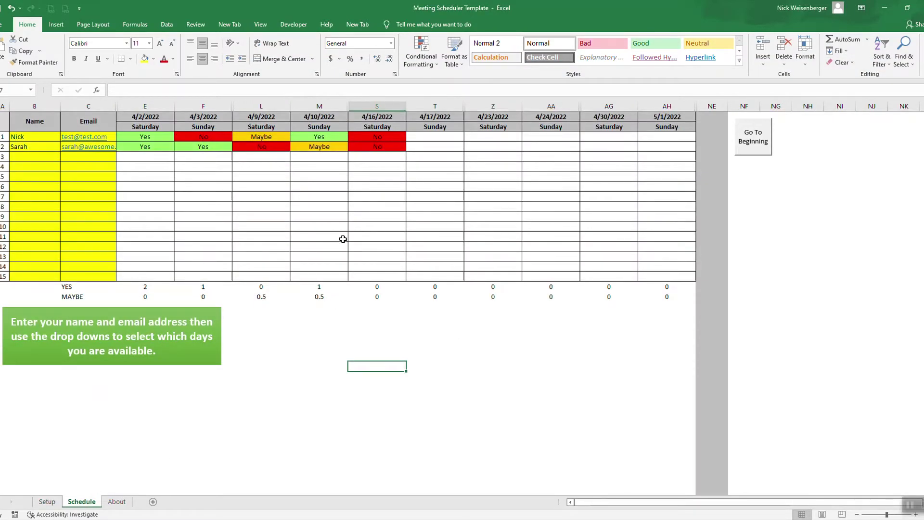
left_click(46, 501)
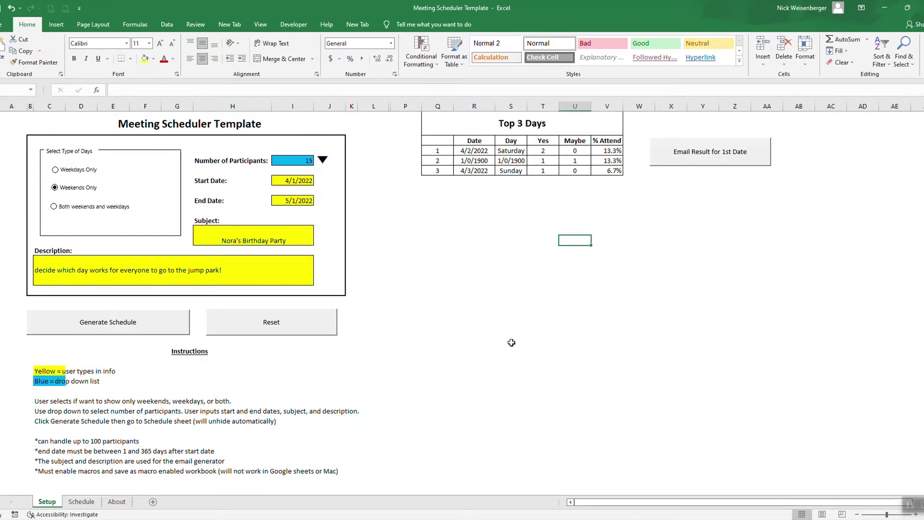
left_click(302, 182)
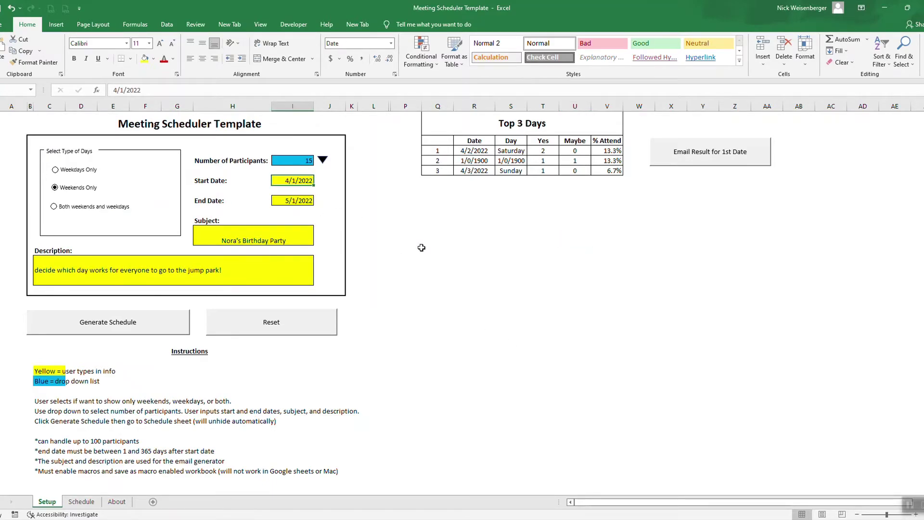
- Enter 'dfdfh' as the Start Date to confirm it is rejected, then cancel the entry
type("dfdfh")
key("Return")
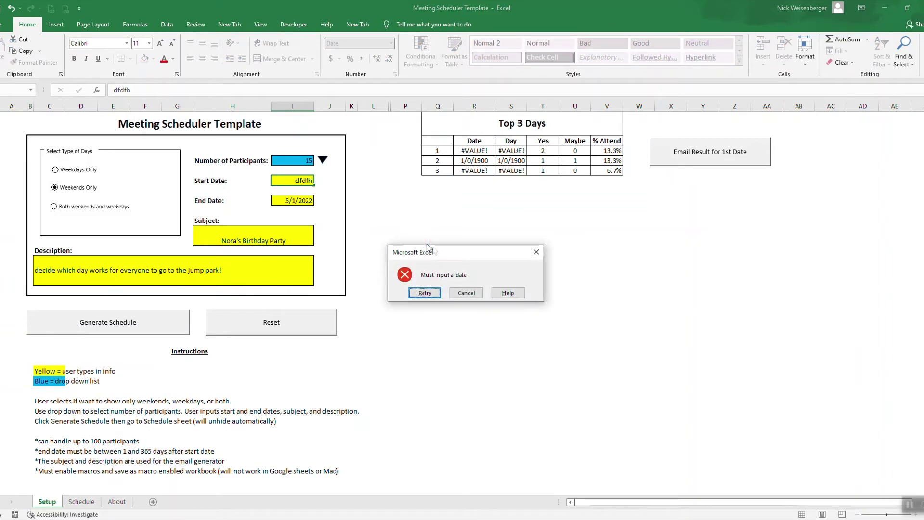
left_click(467, 293)
- Review the Start Date's validation rule (Date, after 1/1/2022) and error alert, then return to Schedule
left_click(167, 24)
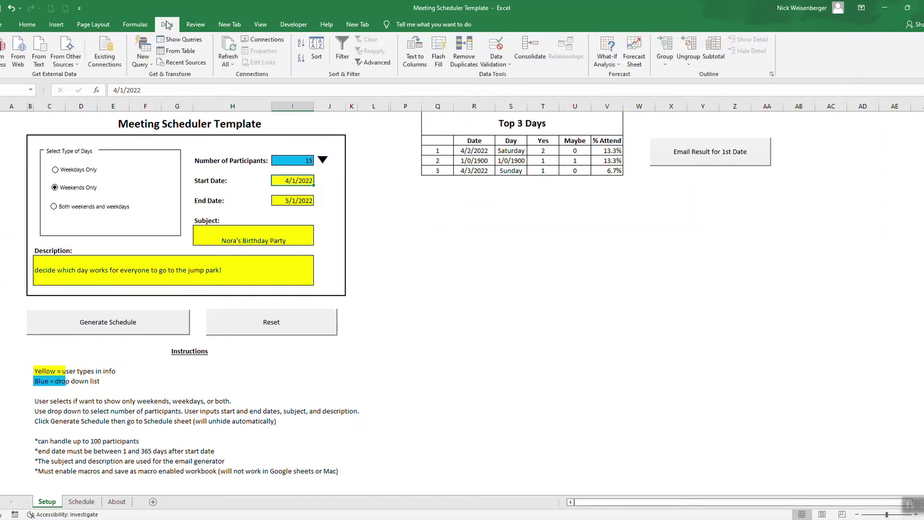
left_click(500, 64)
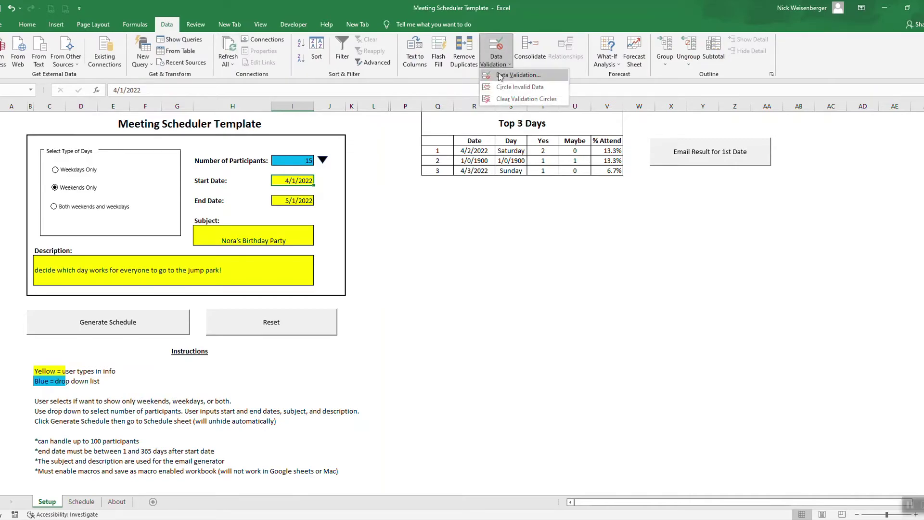
left_click(502, 77)
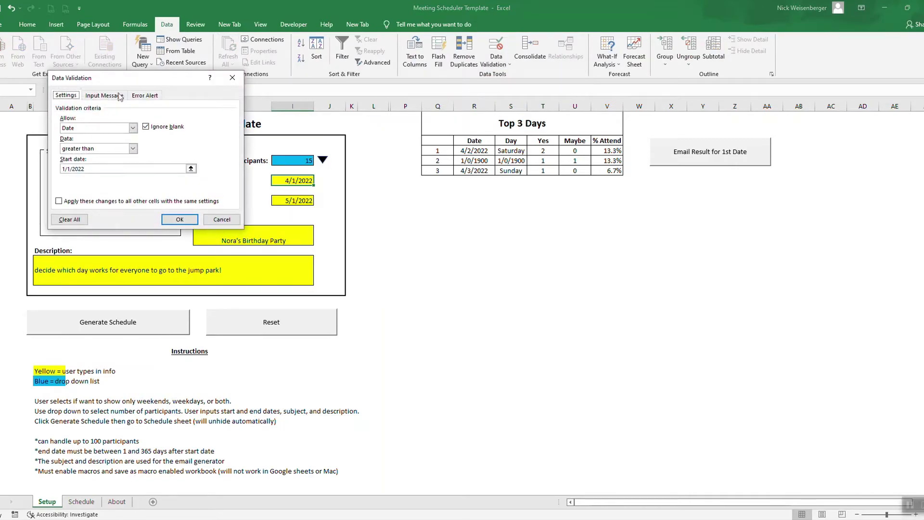
left_click_drag(126, 82, 588, 208)
left_click(547, 251)
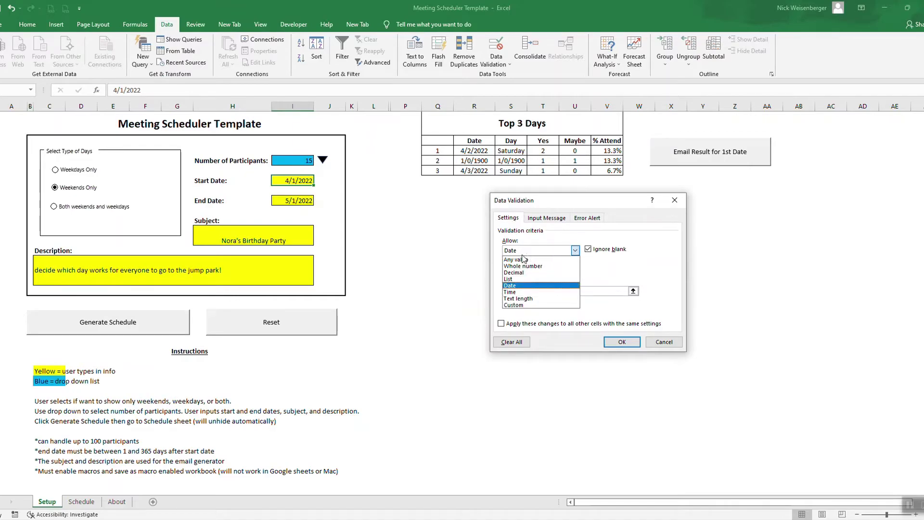
left_click(518, 286)
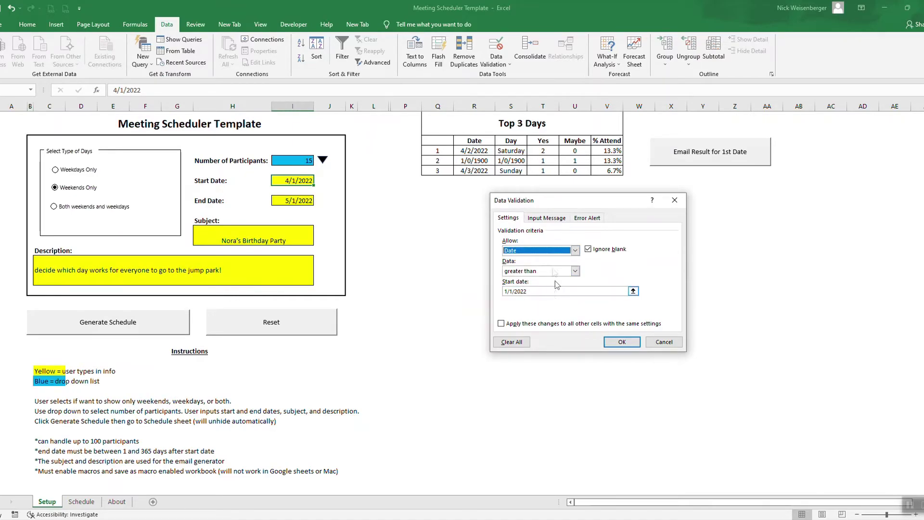
left_click(549, 218)
left_click(588, 218)
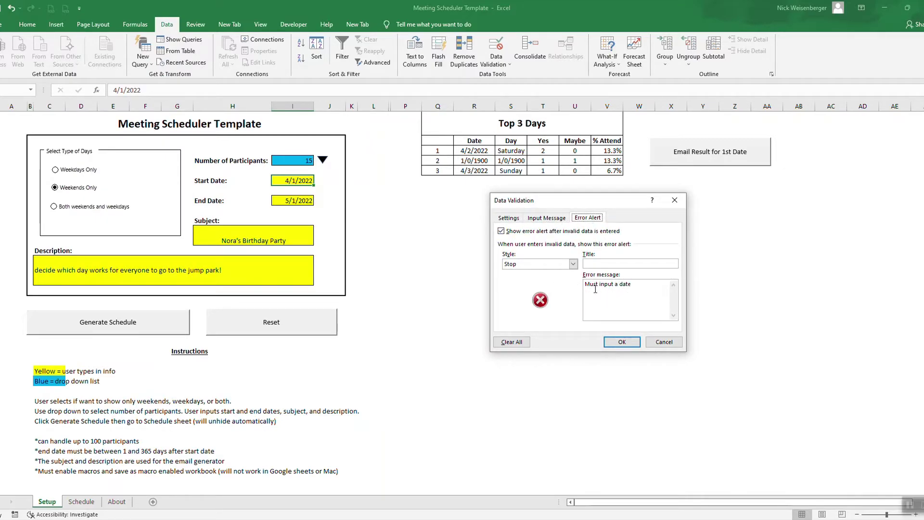
left_click(510, 218)
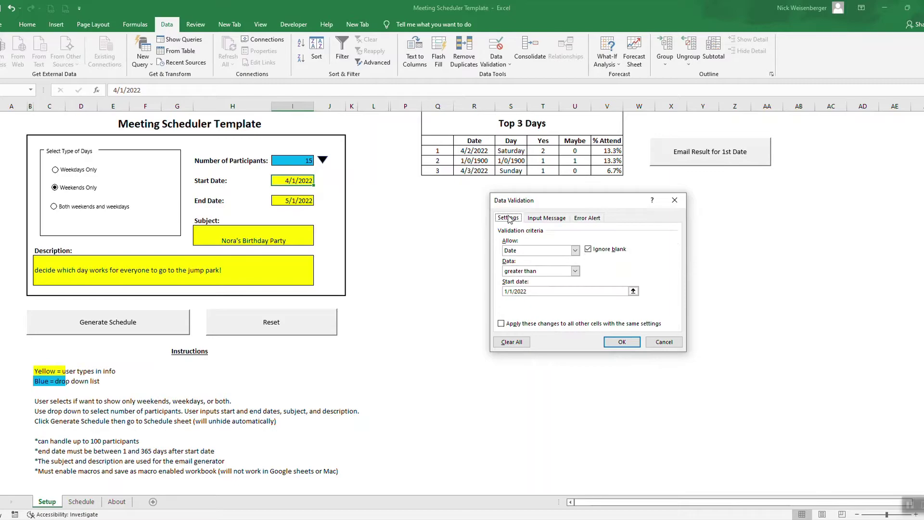
left_click(675, 200)
left_click(81, 501)
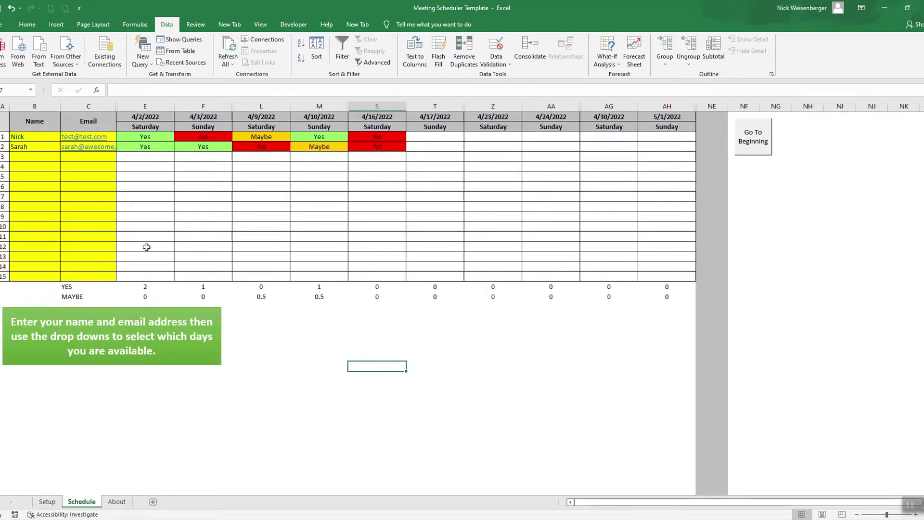
left_click(109, 136)
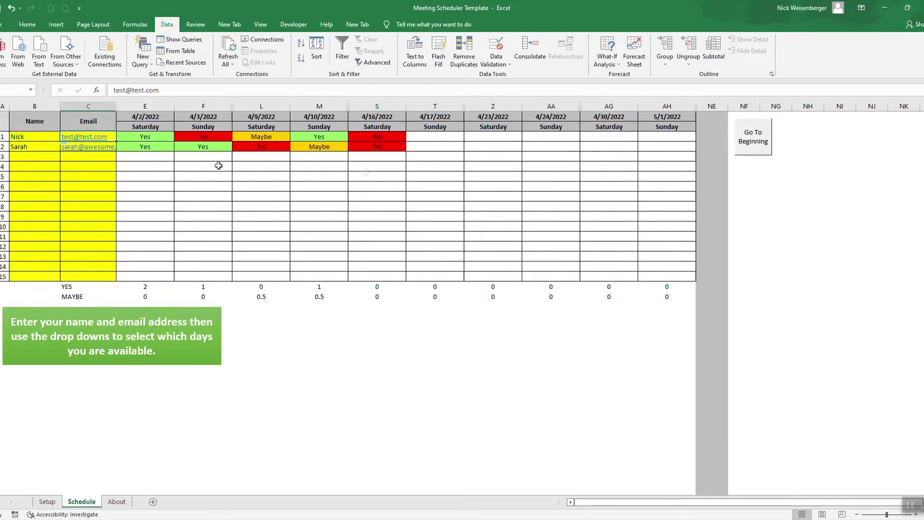
left_click(496, 62)
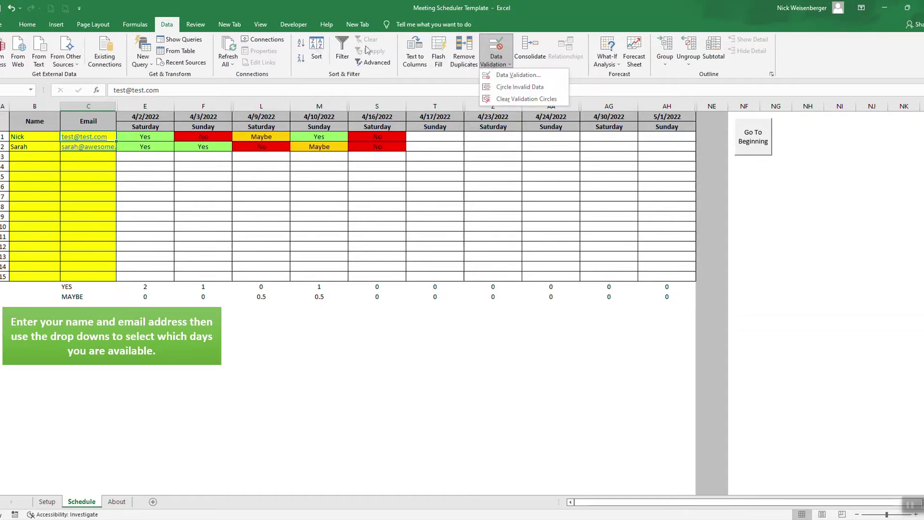
left_click(518, 75)
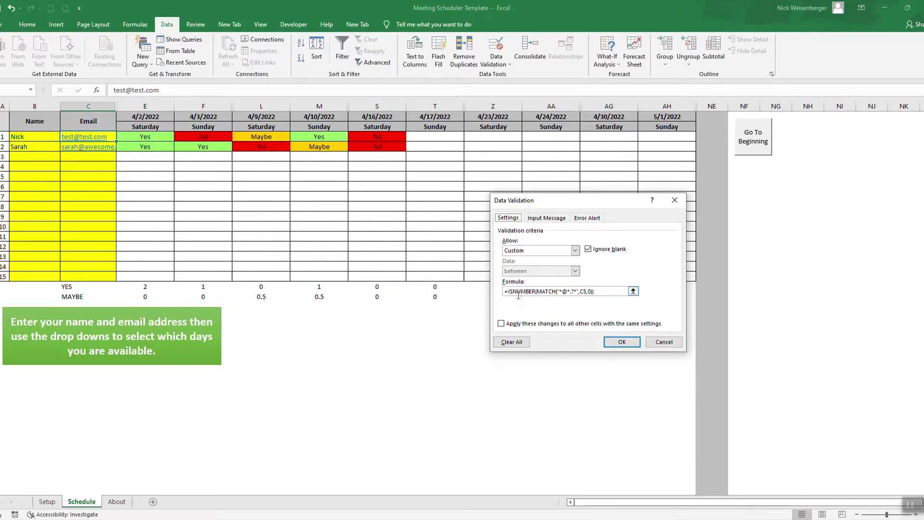
left_click_drag(618, 290, 501, 291)
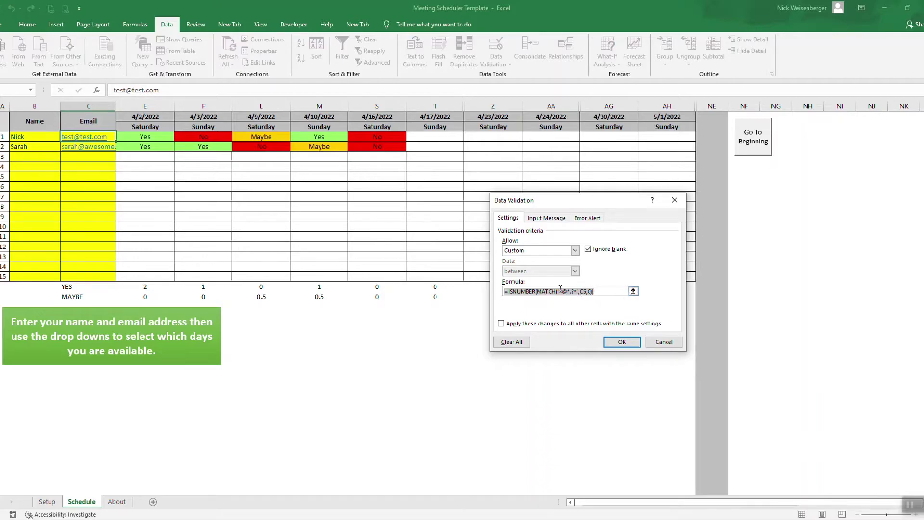
left_click(588, 218)
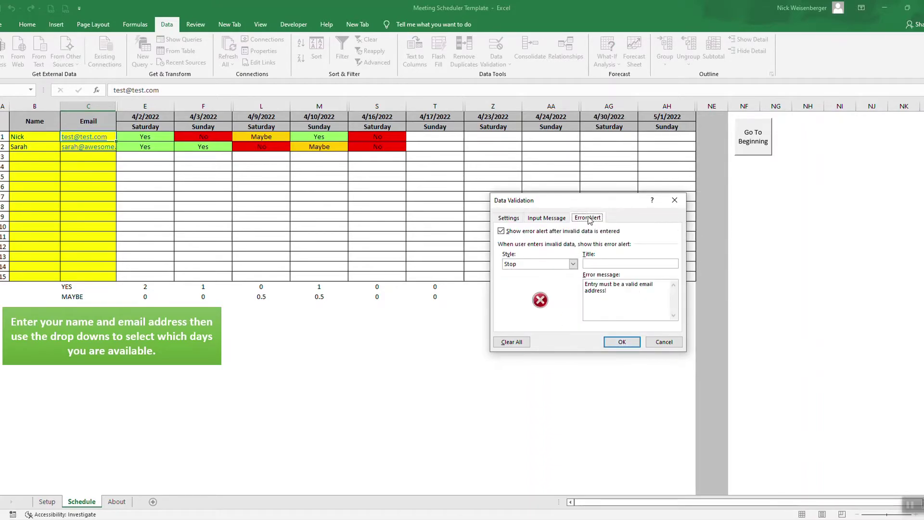
left_click(509, 218)
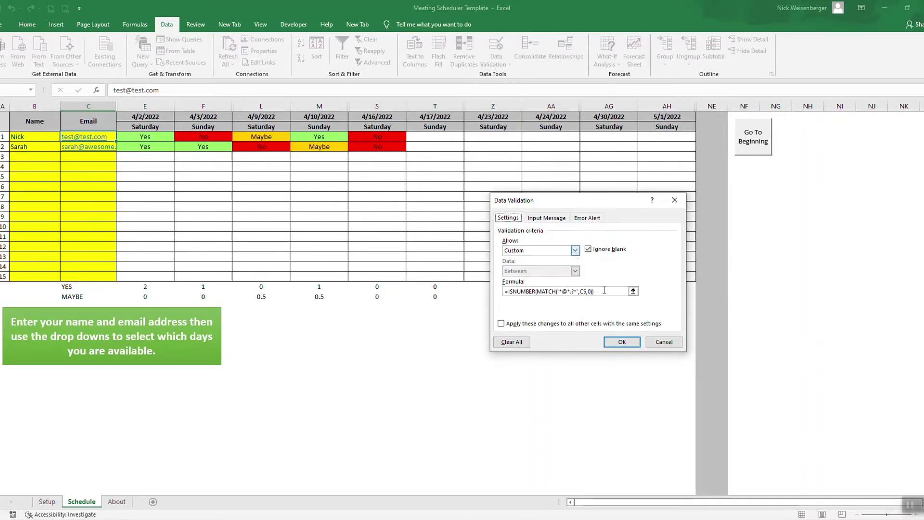
left_click(621, 342)
left_click(94, 167)
type("sdgd")
key("Return")
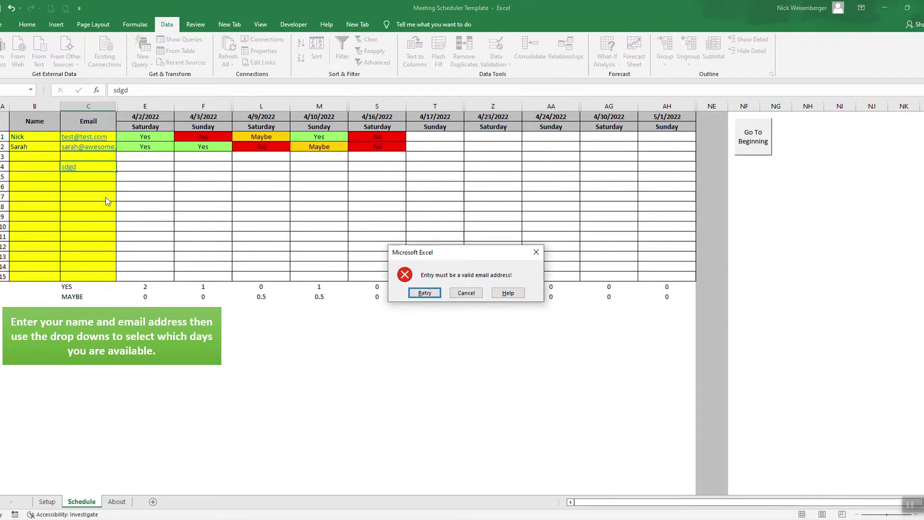
left_click(466, 292)
left_click(475, 347)
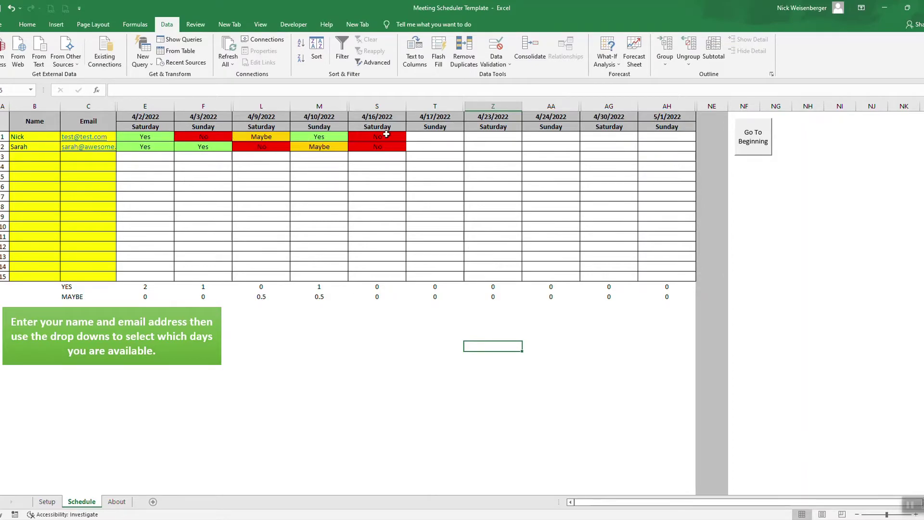
- View the whole worksheet's Yes/Maybe/No colour rules, close the rules manager, and return to Setup
left_click(27, 24)
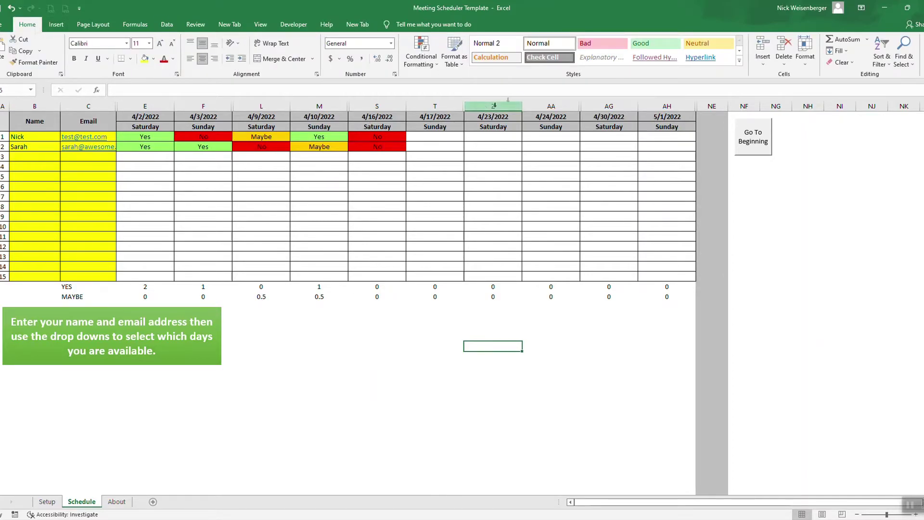
left_click(424, 66)
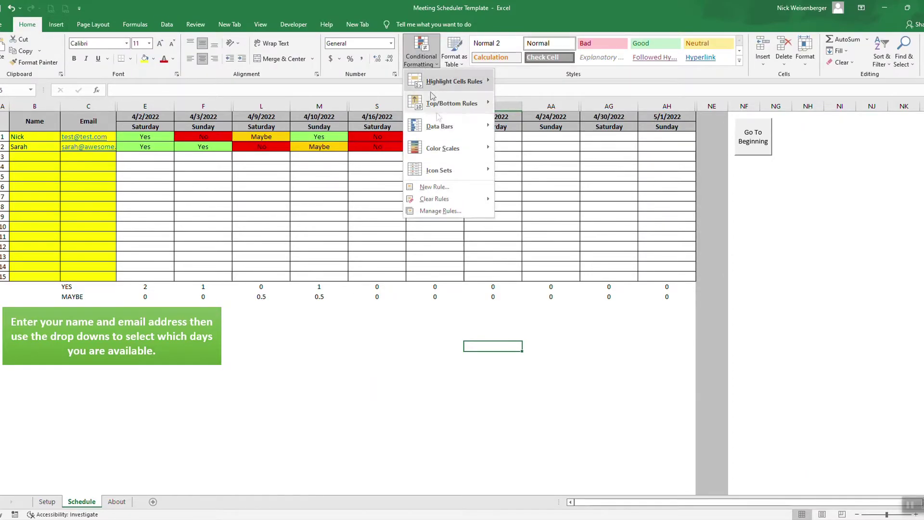
left_click(436, 212)
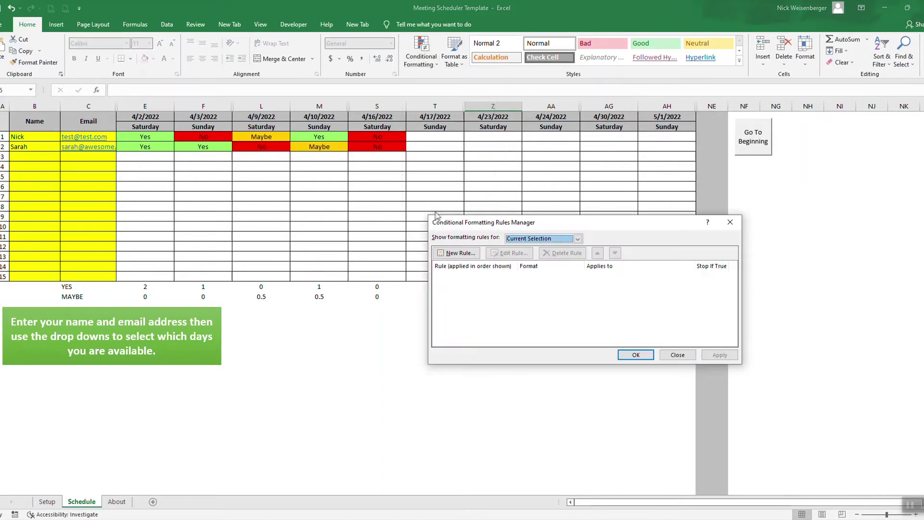
left_click(542, 238)
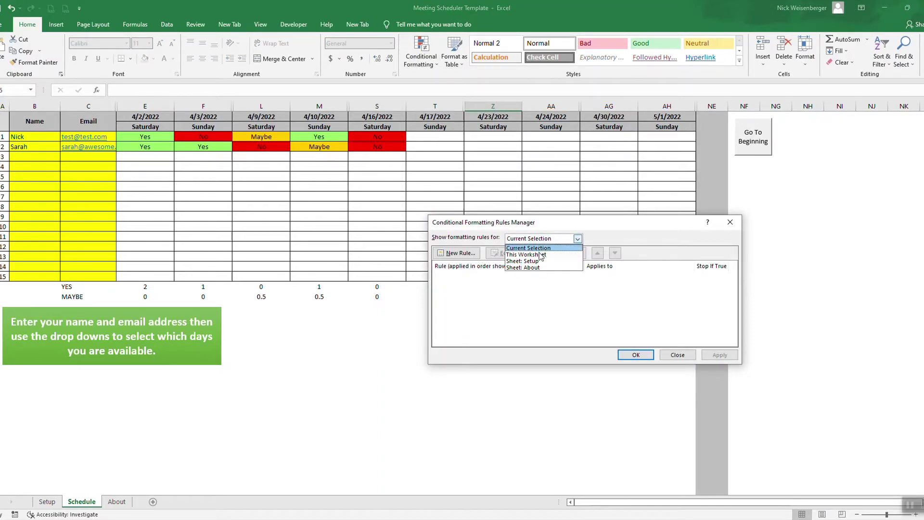
left_click(541, 255)
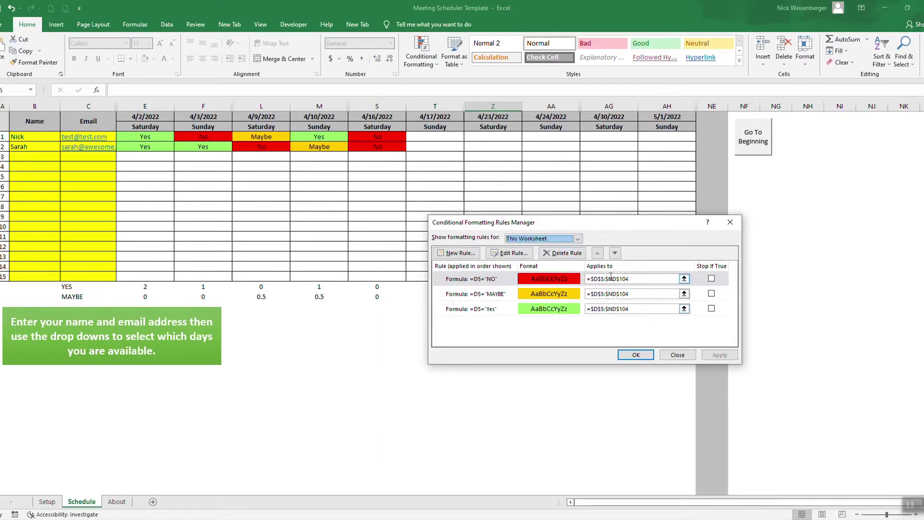
left_click(681, 355)
left_click(529, 377)
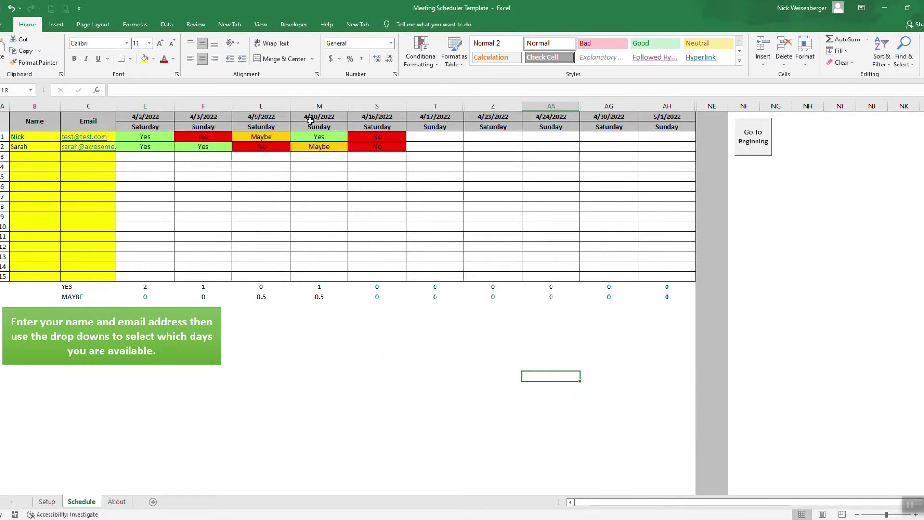
left_click(47, 501)
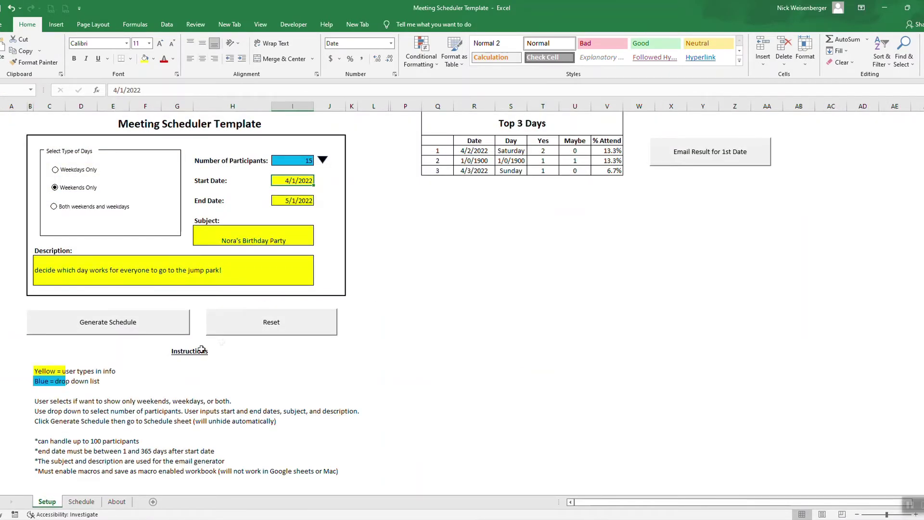
- Reset the template, then choose Weekdays Only with 5 participants
left_click(259, 326)
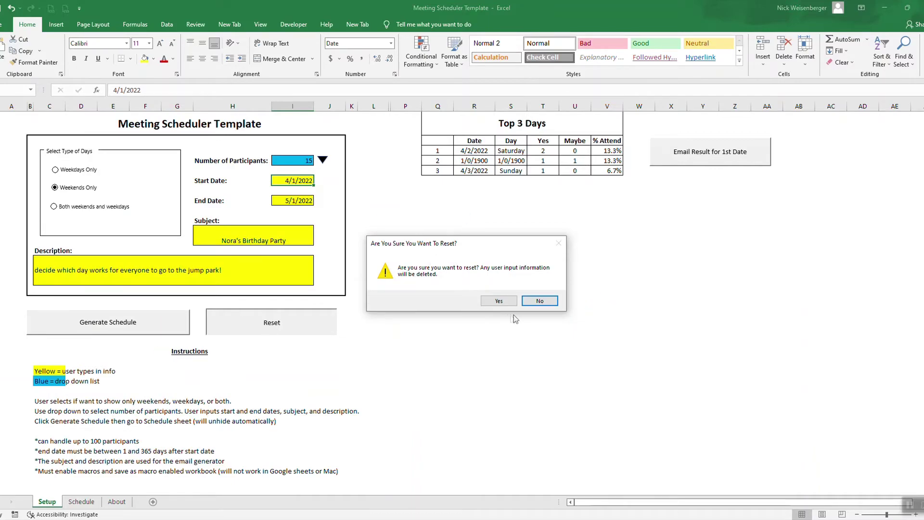
left_click(499, 300)
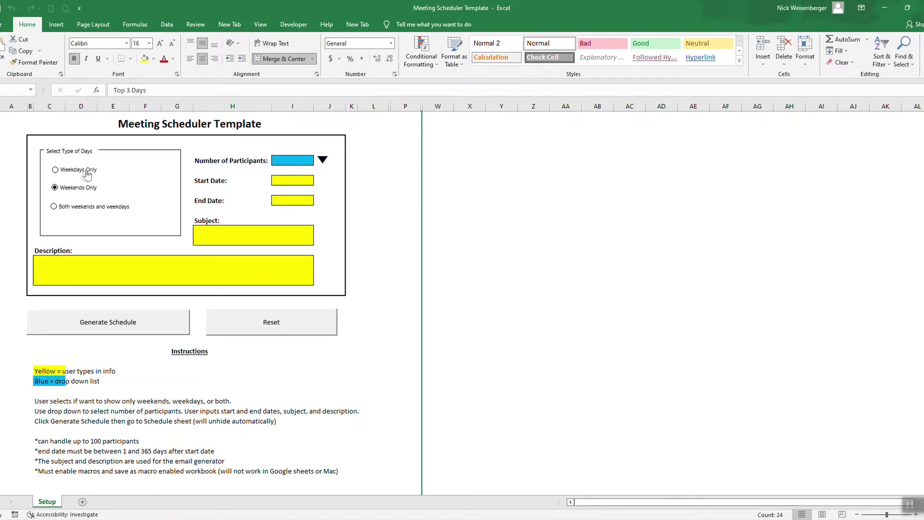
left_click(55, 169)
left_click(293, 160)
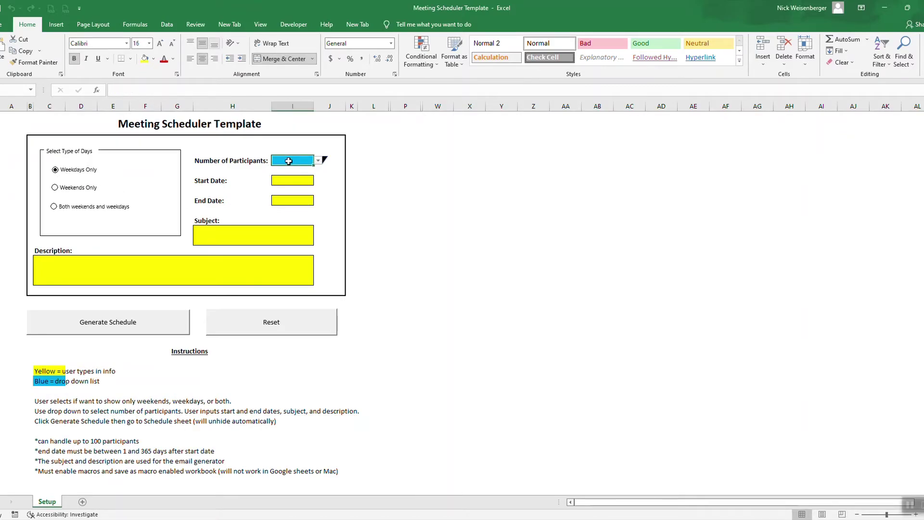
left_click(318, 160)
left_click(299, 202)
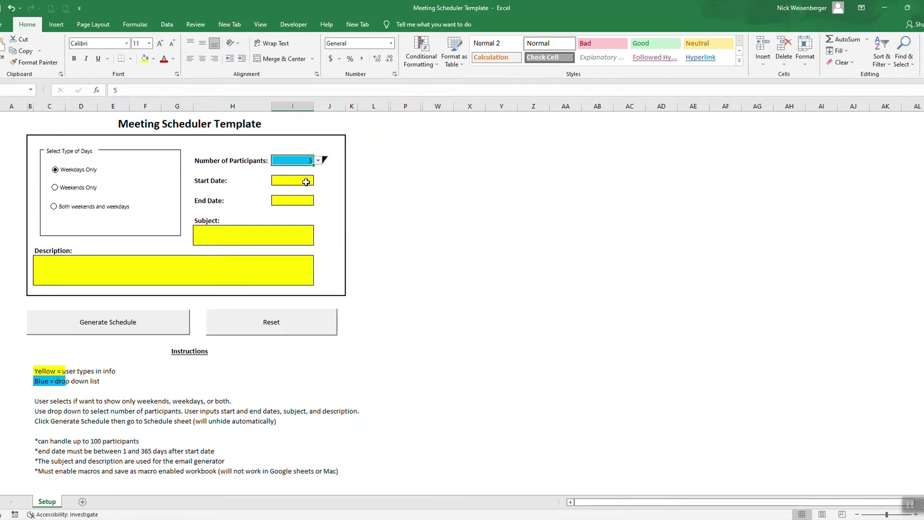
- Set the start date to 3/1/2022 and the end date to 3/9/2022, then generate the schedule
left_click(307, 182)
type("3/1/2")
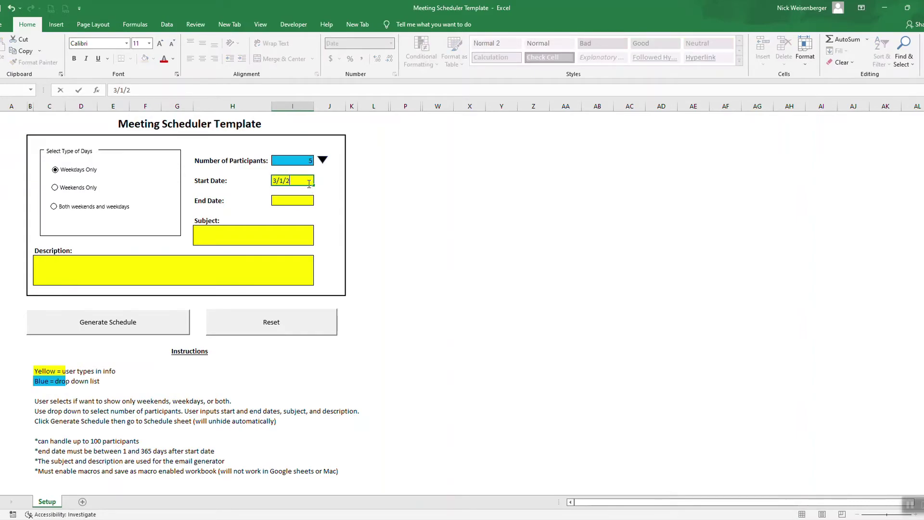
type("022")
key("Return")
type("3/")
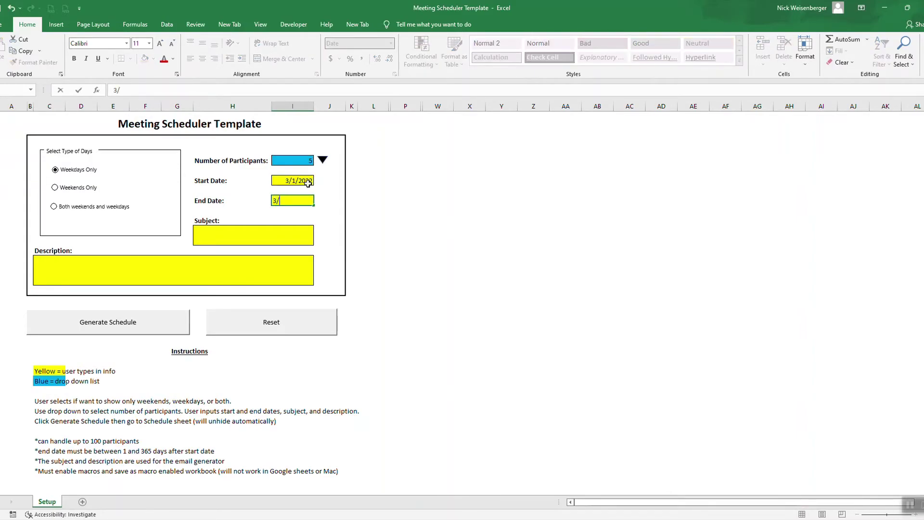
type("2/2022")
key("Return")
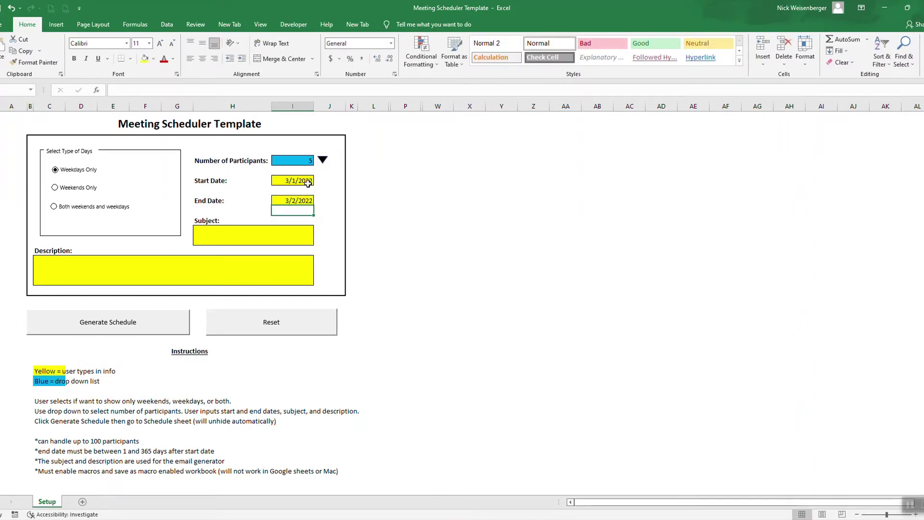
left_click(305, 198)
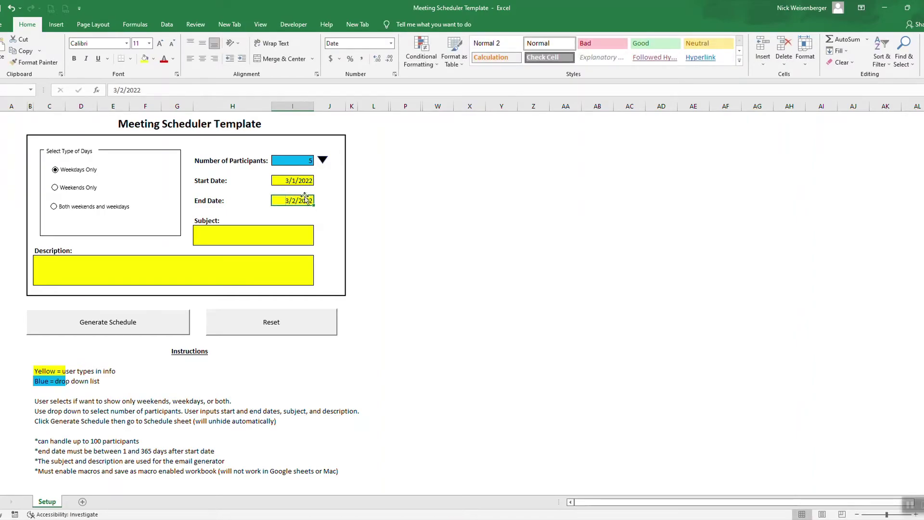
type("3/9")
key("Return")
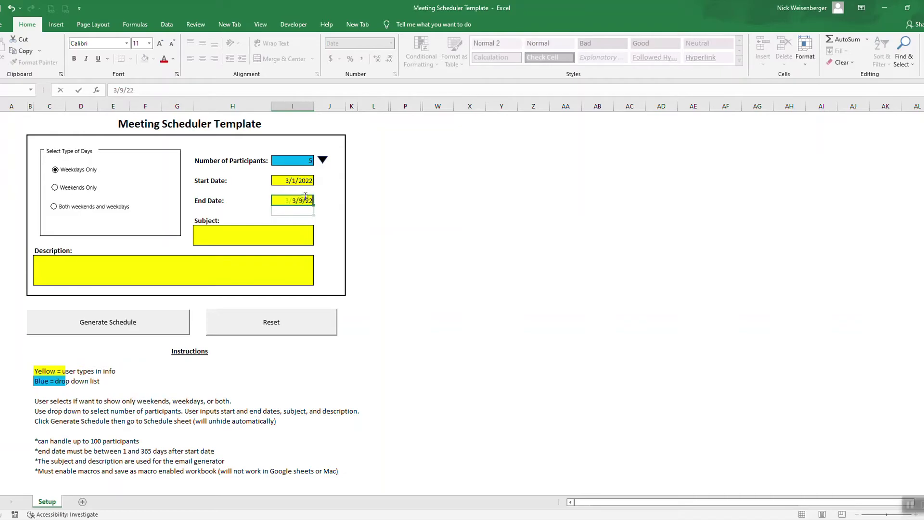
left_click(109, 322)
- In the 3/1/2022 column, answer Yes for the first participant and No for the second
left_click(254, 346)
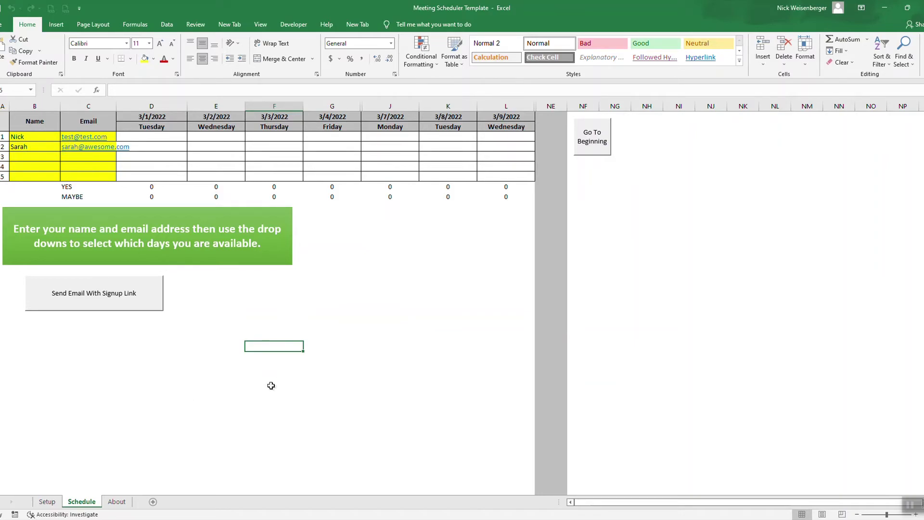
left_click(176, 137)
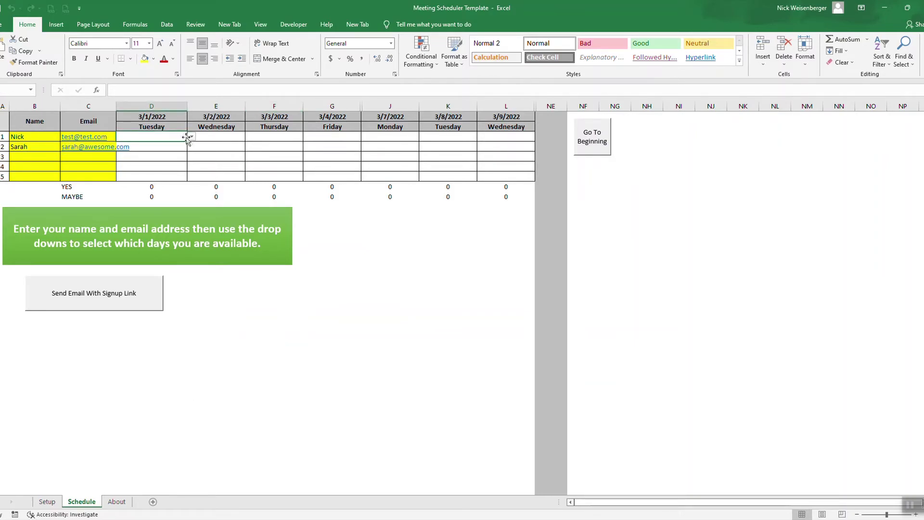
left_click(192, 137)
left_click(191, 137)
left_click(191, 137)
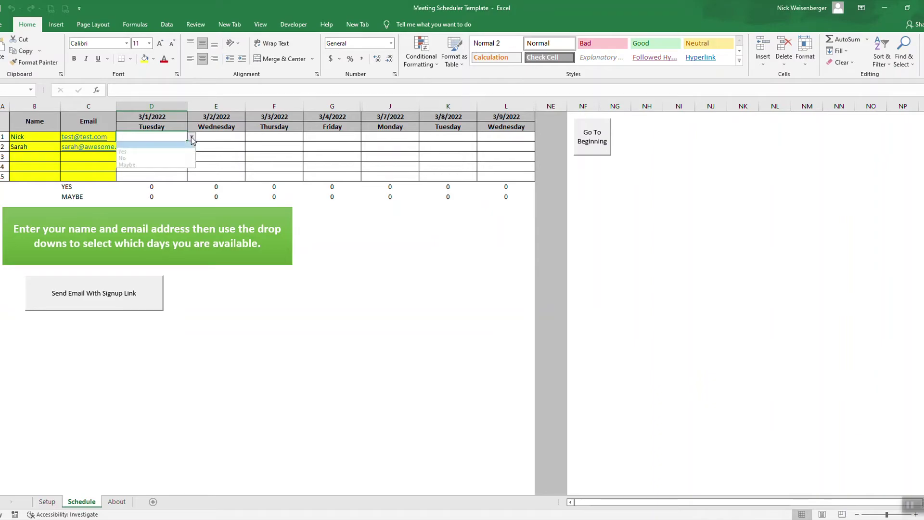
left_click(188, 147)
left_click(187, 146)
left_click(191, 146)
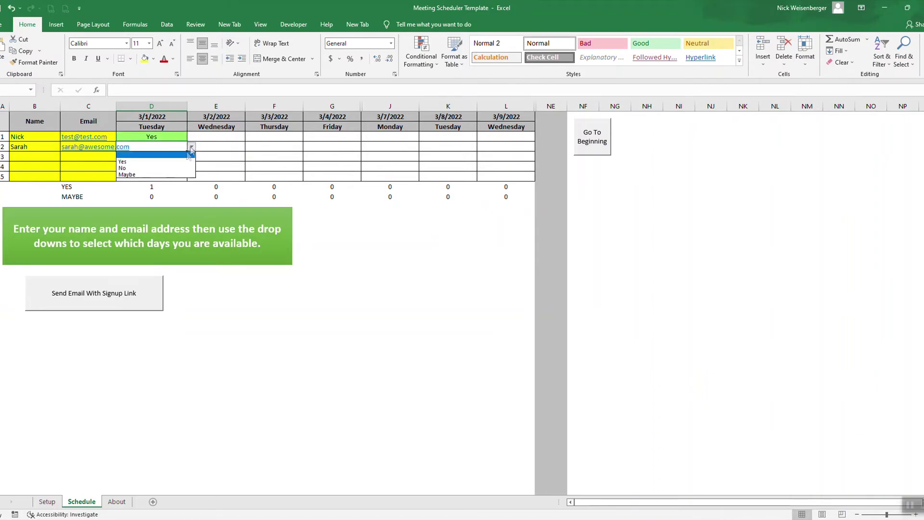
left_click(154, 166)
left_click(378, 357)
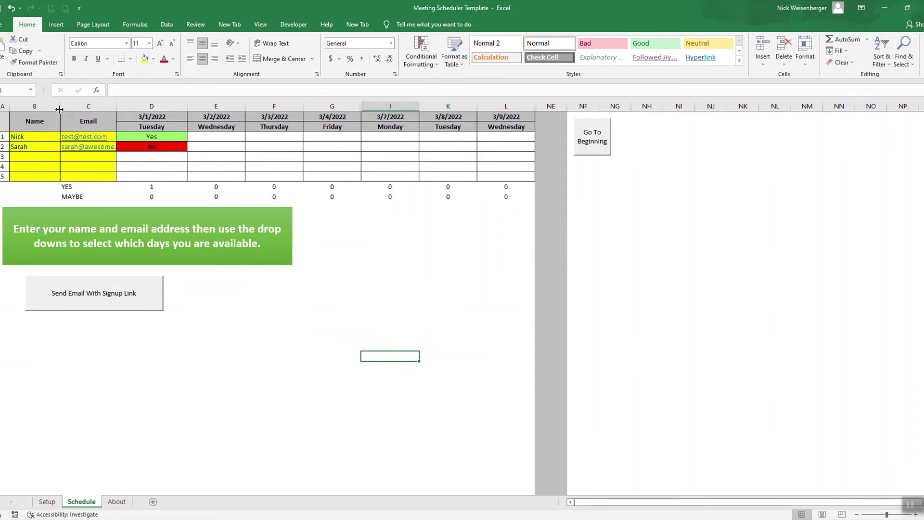
left_click_drag(13, 107, 711, 107)
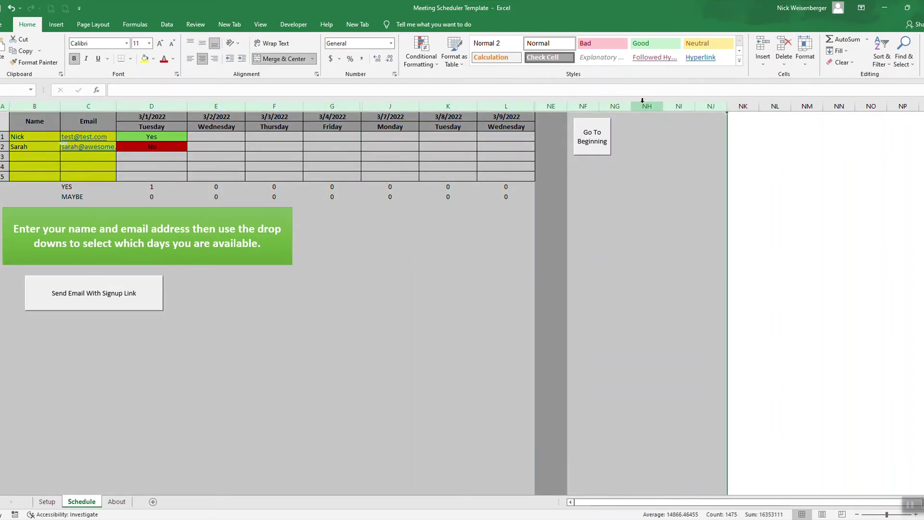
- Unhide the hidden weekend date columns across the schedule
right_click(647, 108)
left_click(671, 249)
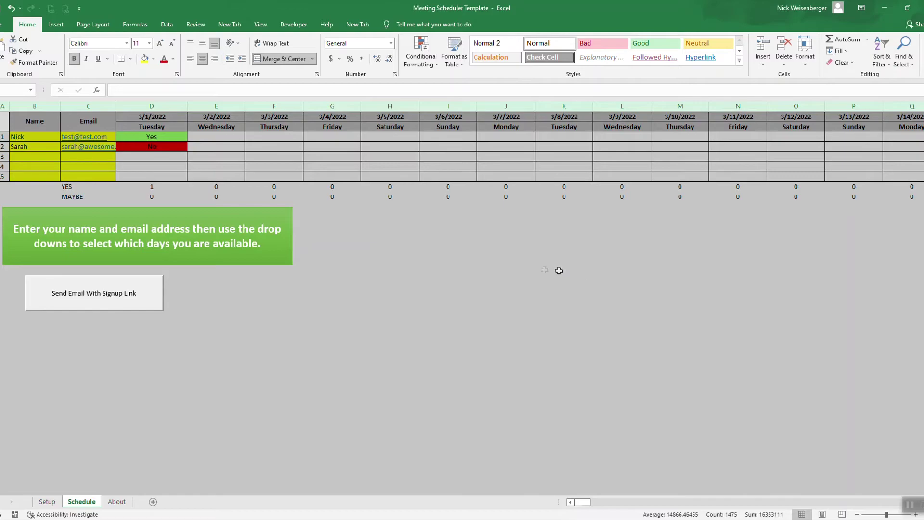
left_click(500, 284)
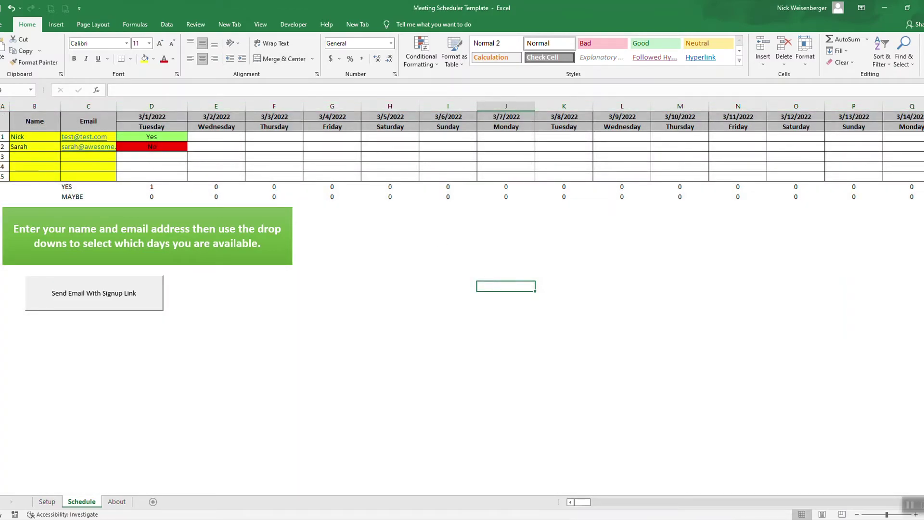
- Unhide the Day # and Day of Week helper rows and inspect the 3/1/2022 formula
key("ctrl+a")
right_click(4, 110)
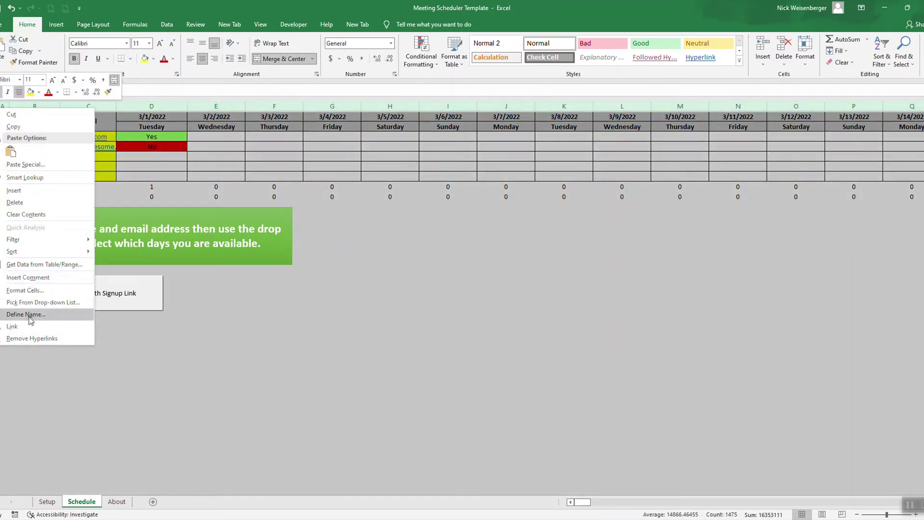
key("Escape")
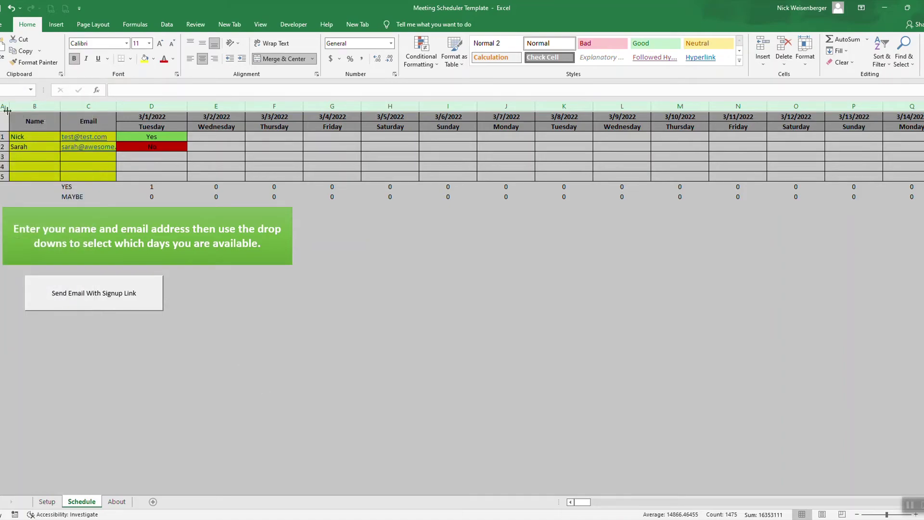
left_click(3, 121)
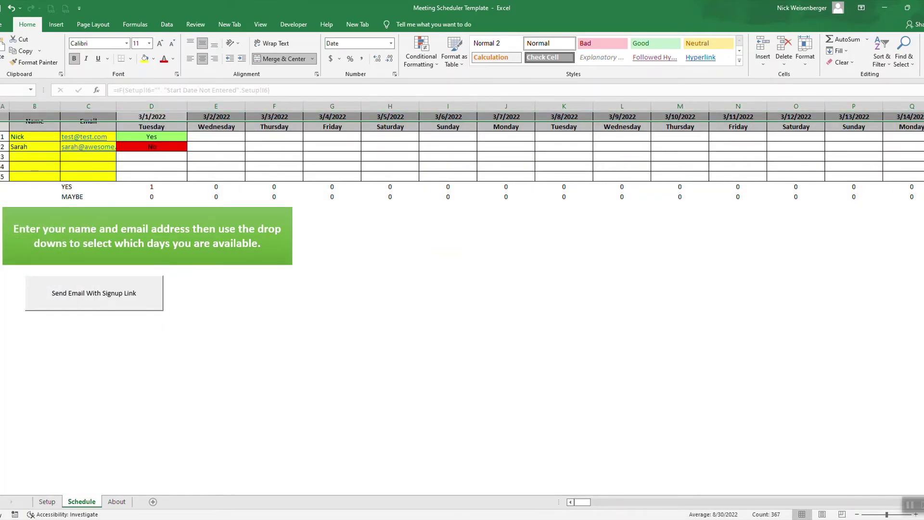
right_click(4, 120)
left_click(15, 259)
left_click(457, 285)
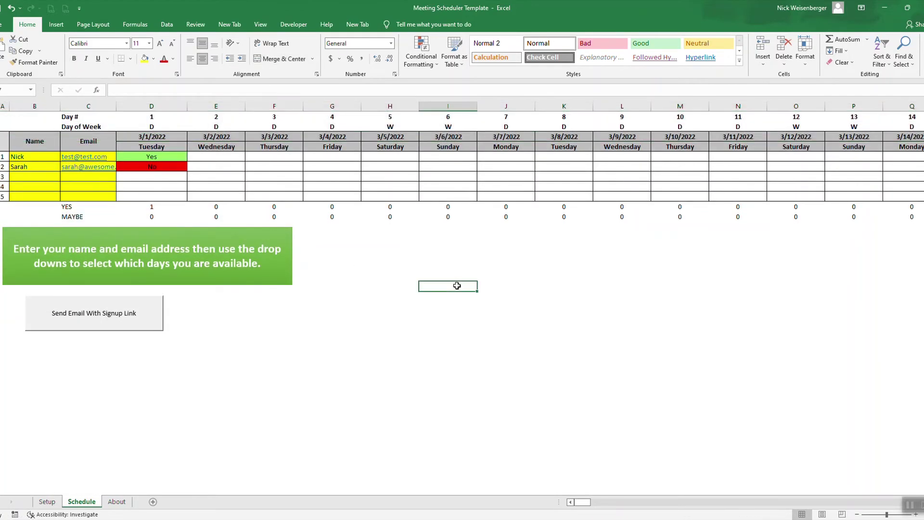
left_click(154, 125)
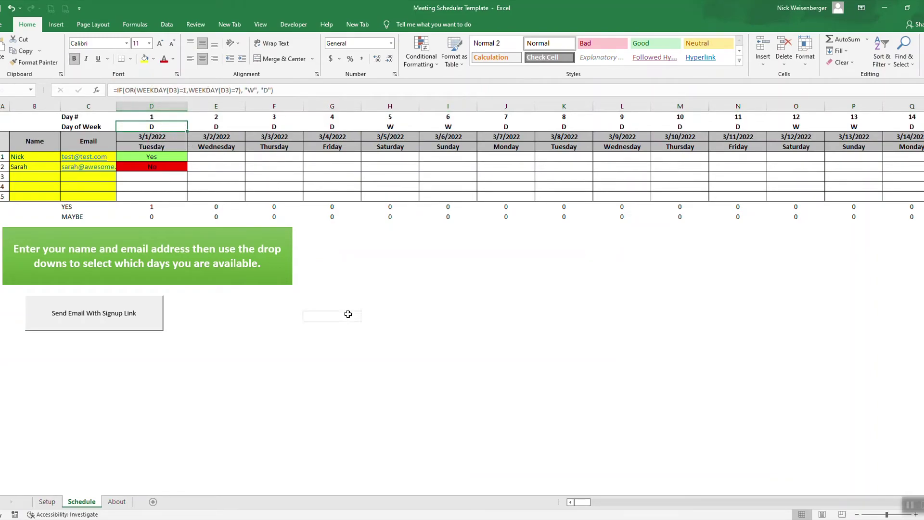
left_click(344, 315)
left_click(164, 134)
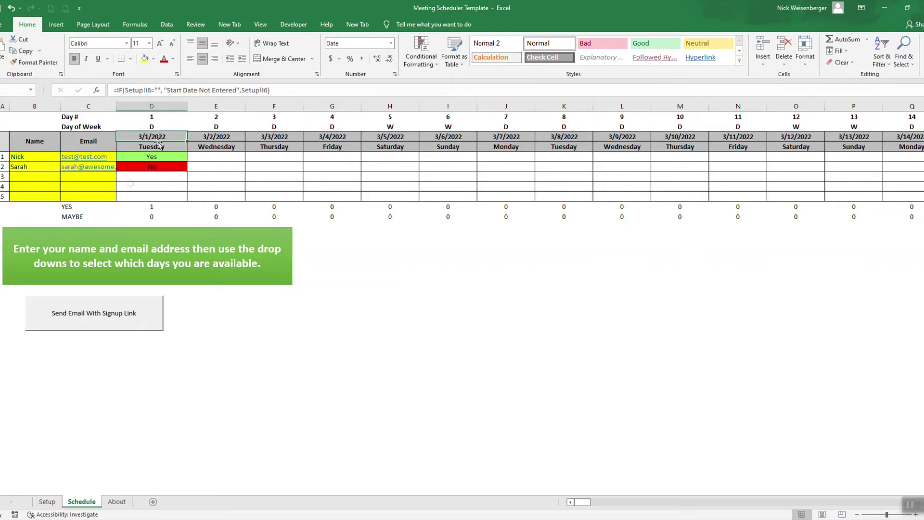
left_click(47, 502)
left_click(290, 179)
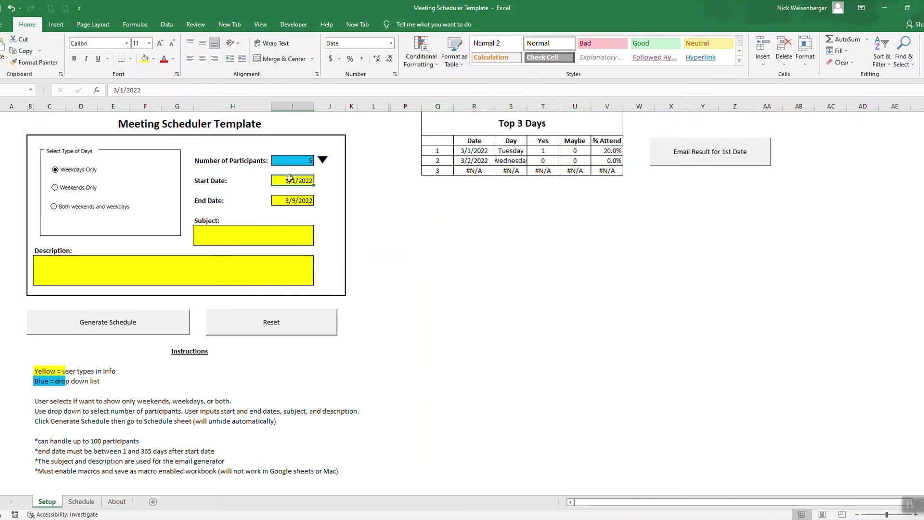
left_click(82, 501)
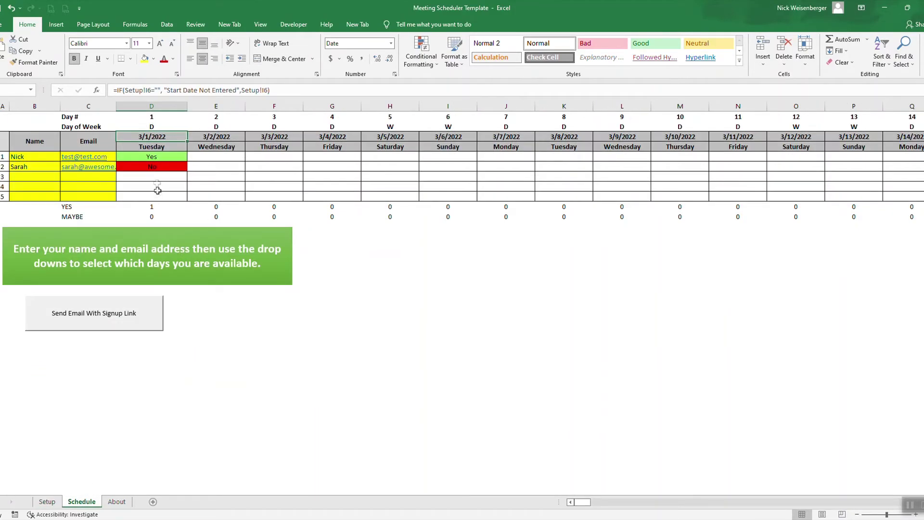
left_click(206, 136)
left_click(261, 137)
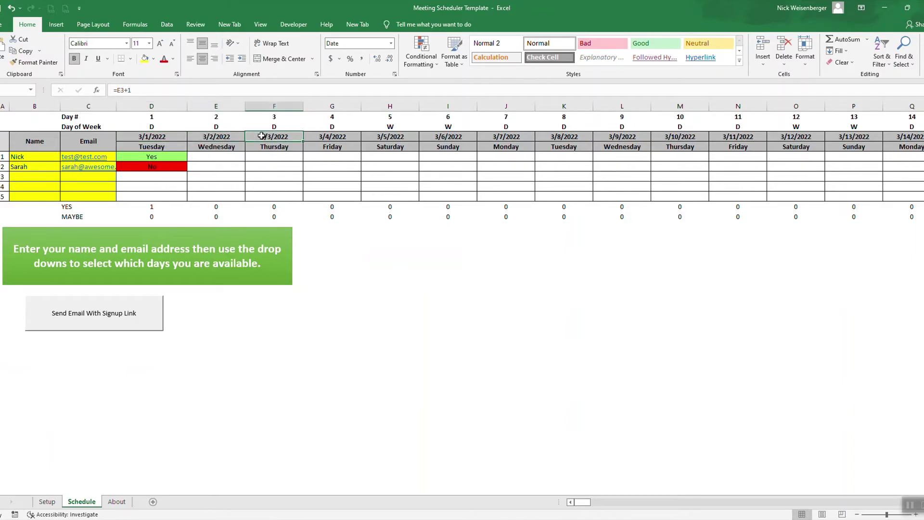
left_click(173, 137)
left_click(189, 139)
left_click(279, 135)
left_click(177, 145)
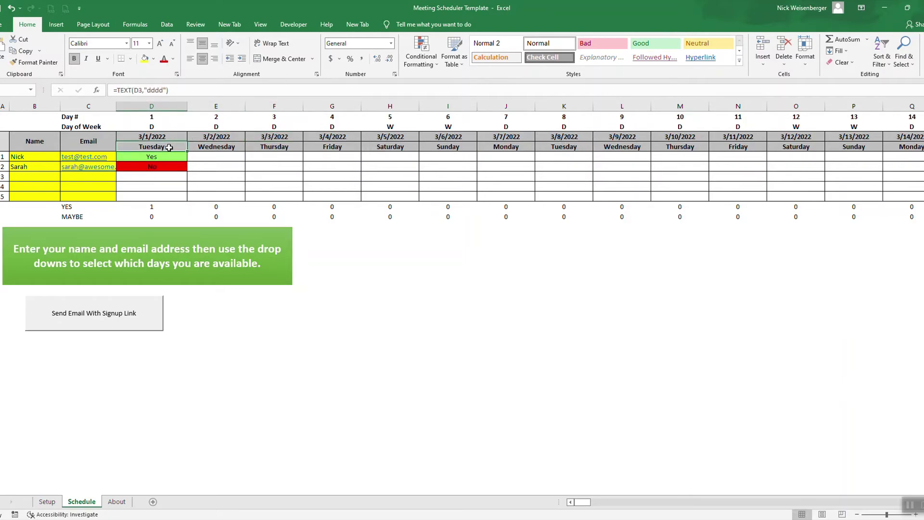
left_click(172, 135)
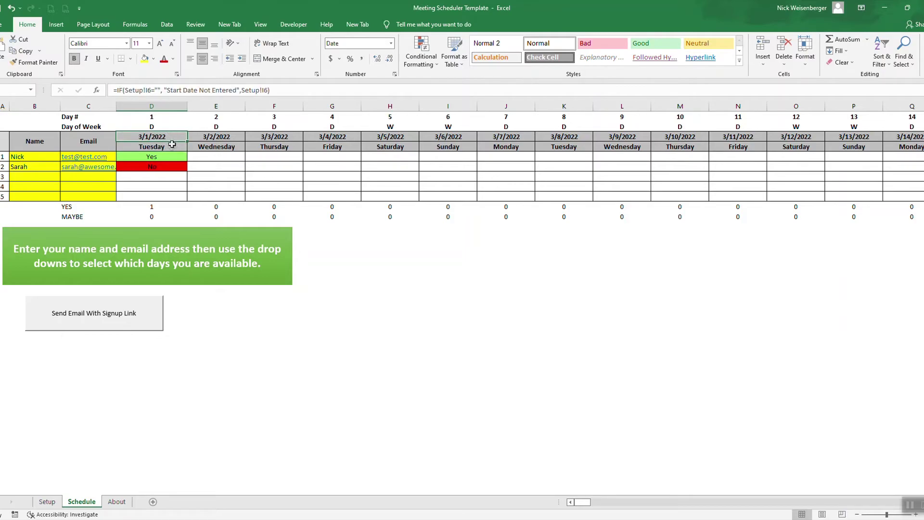
left_click(172, 145)
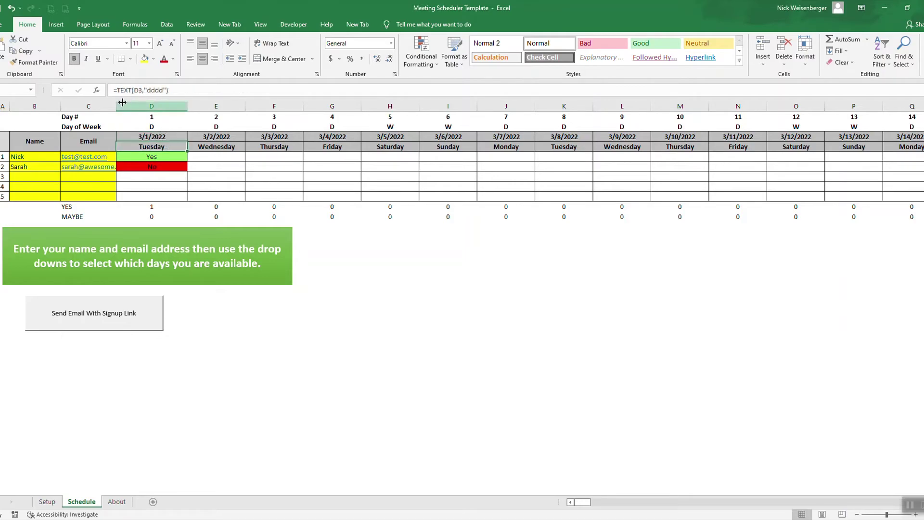
left_click(163, 90)
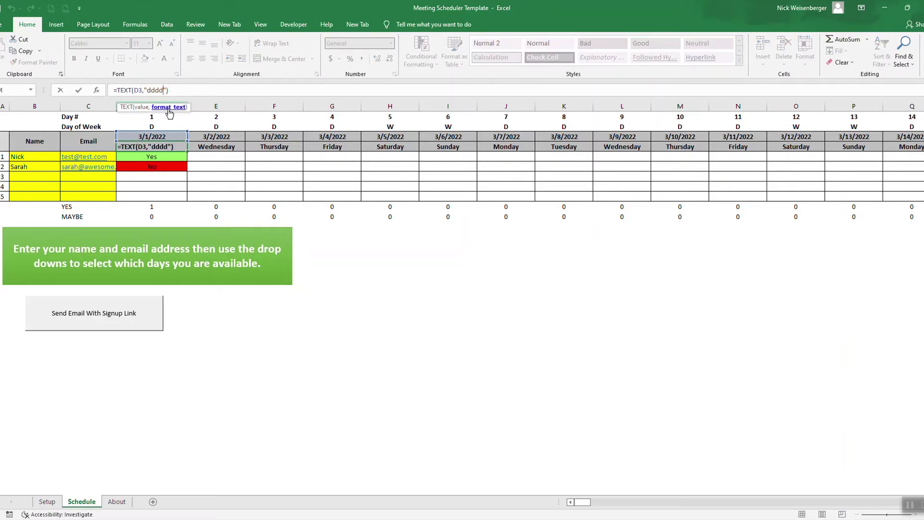
key("BackSpace")
key("Return")
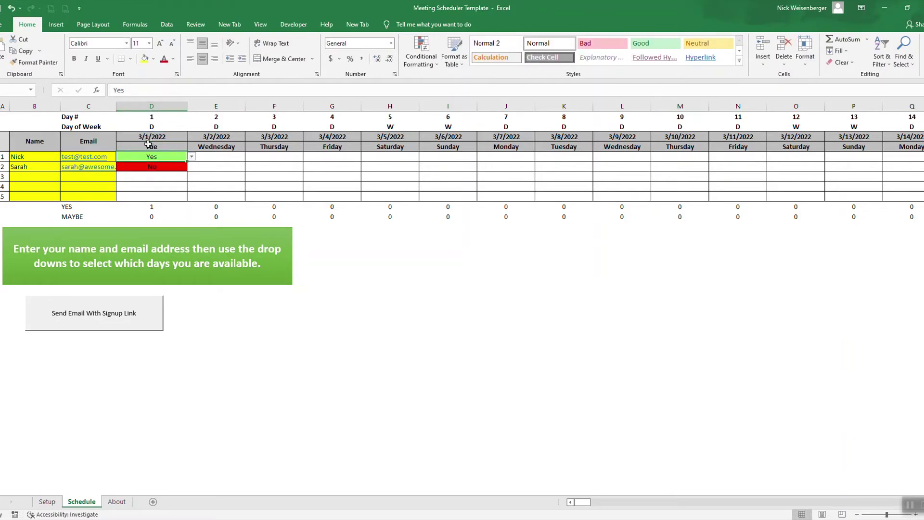
left_click(151, 146)
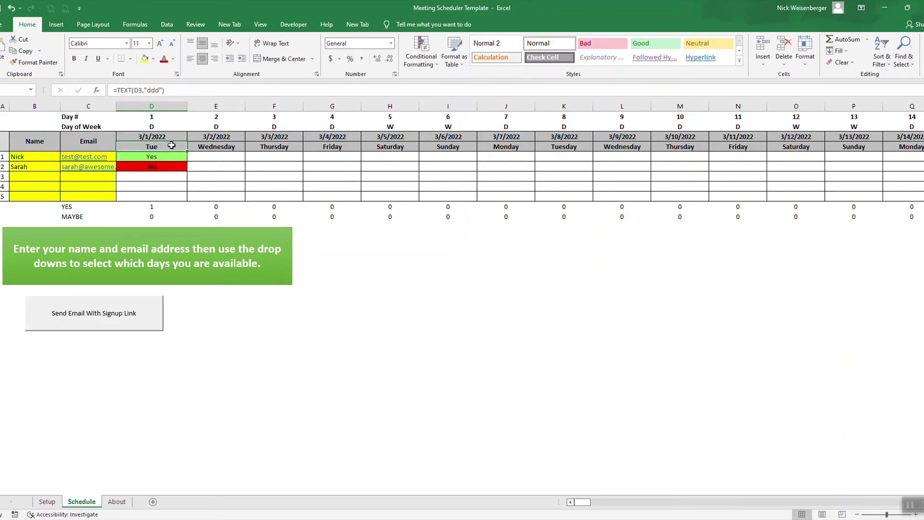
left_click(163, 90)
type("d")
key("Return")
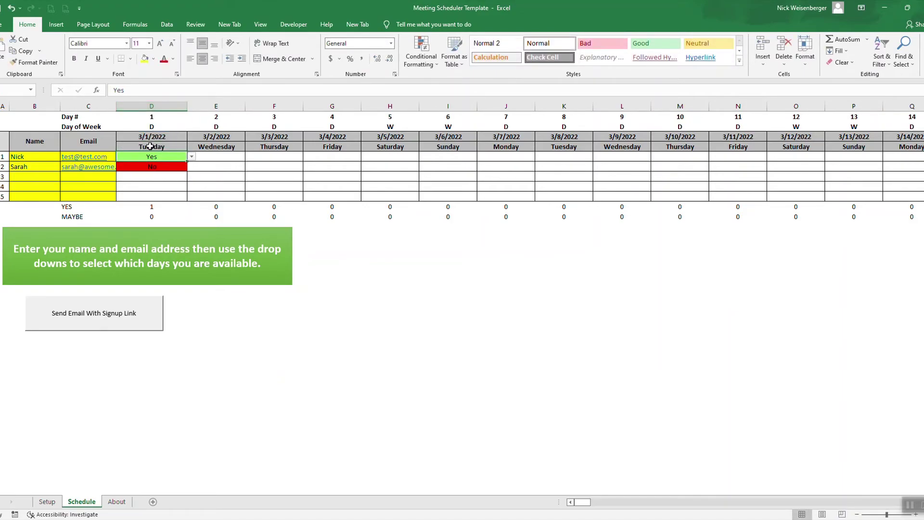
left_click(160, 128)
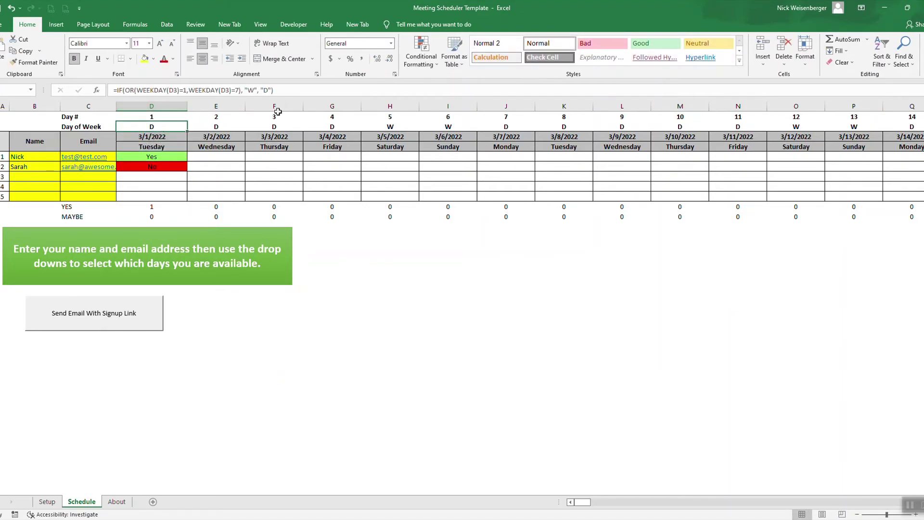
left_click(291, 90)
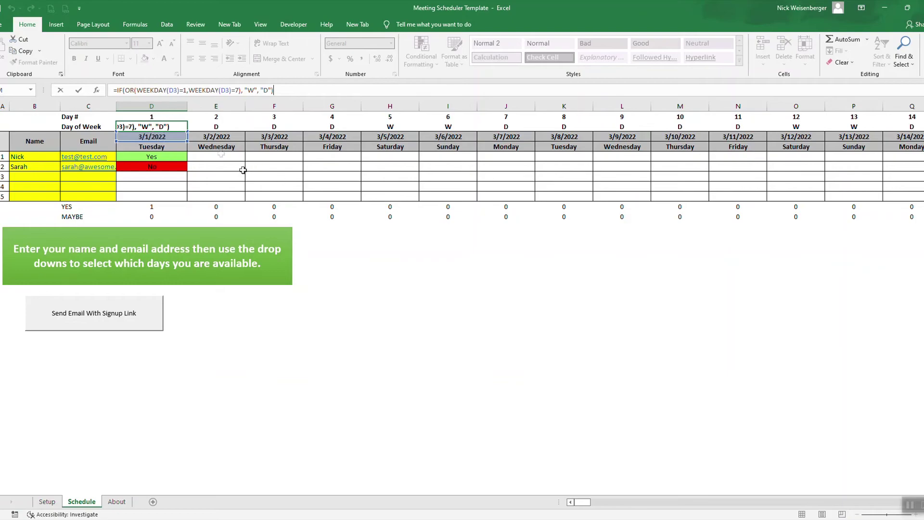
- Enter =WEEKDAY(G3) in a spare cell for 3/4/2022, returning 6, then recheck D2's formula
left_click(347, 246)
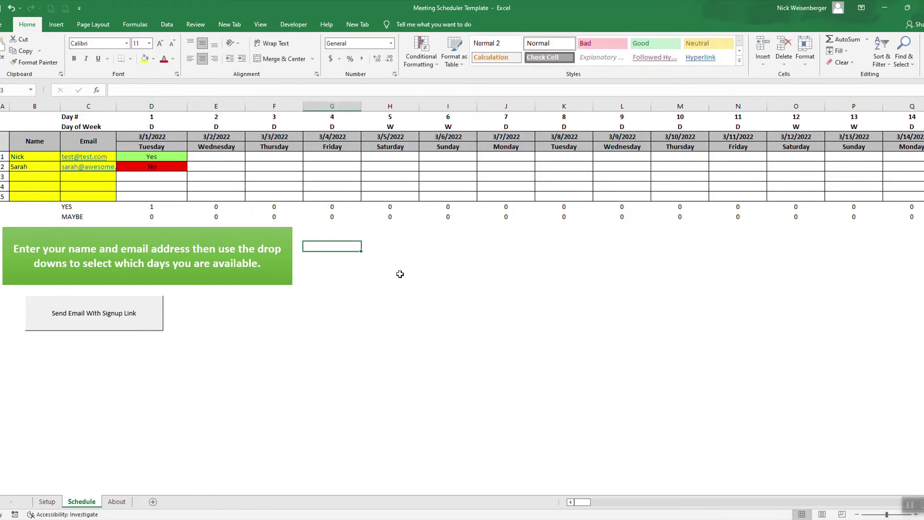
type("=week")
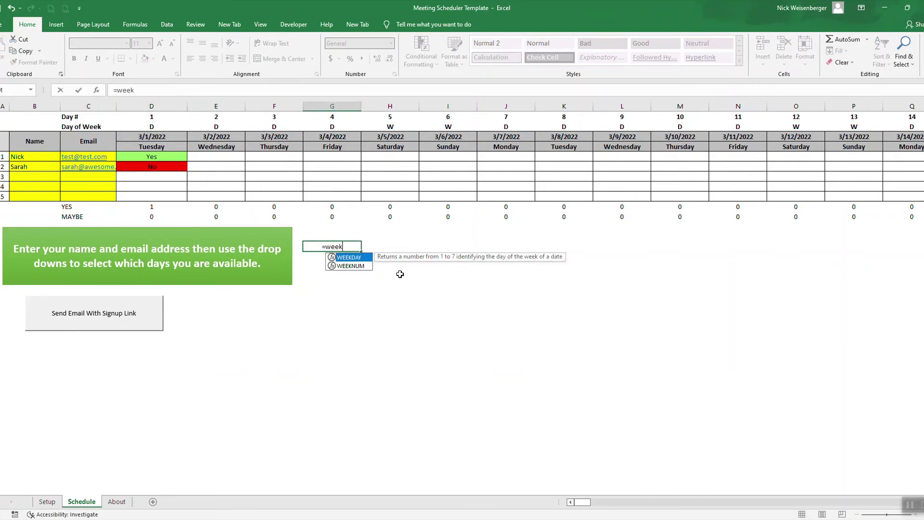
type("day(")
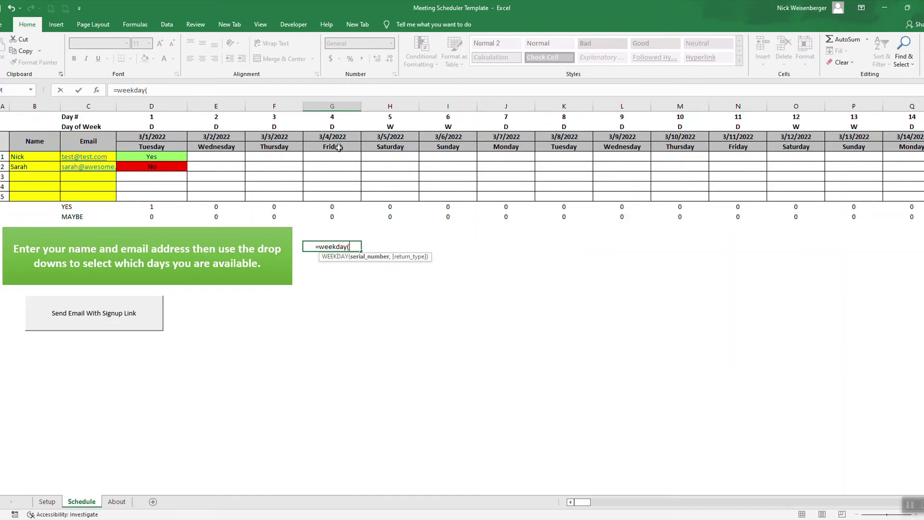
left_click(339, 138)
type(")")
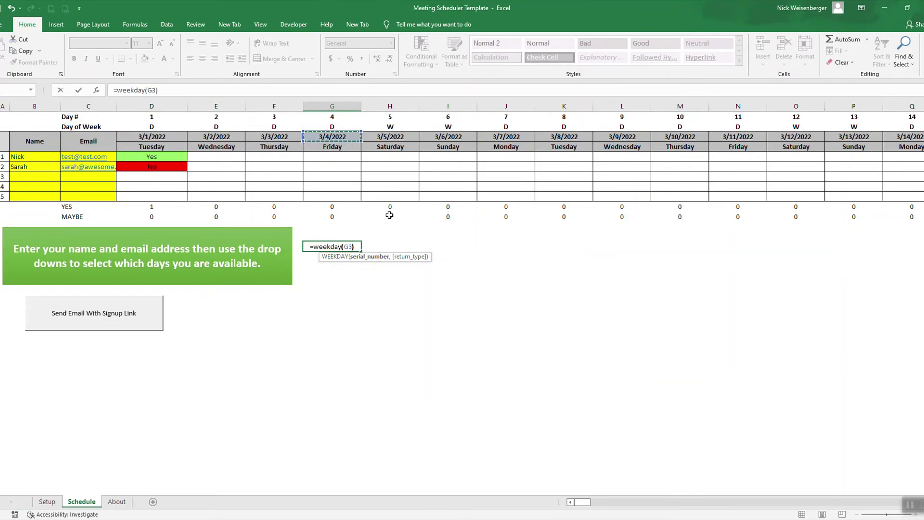
key("Return")
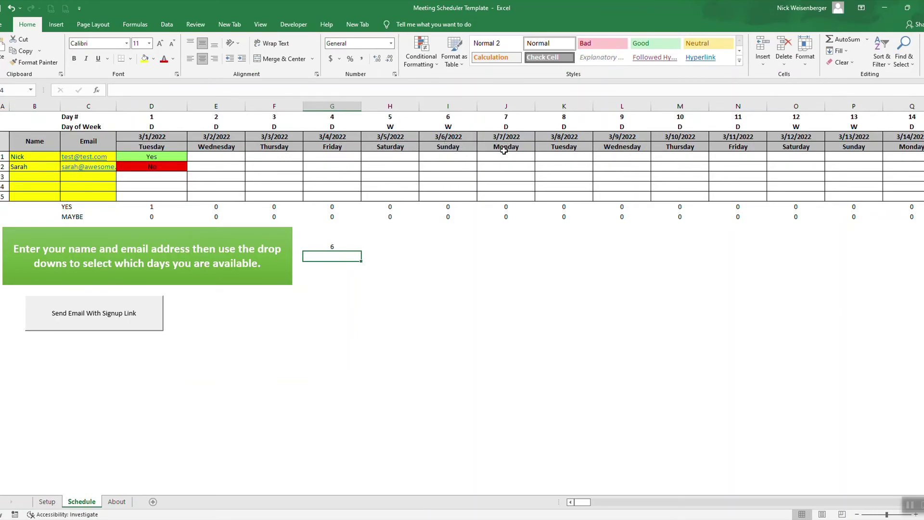
left_click(162, 126)
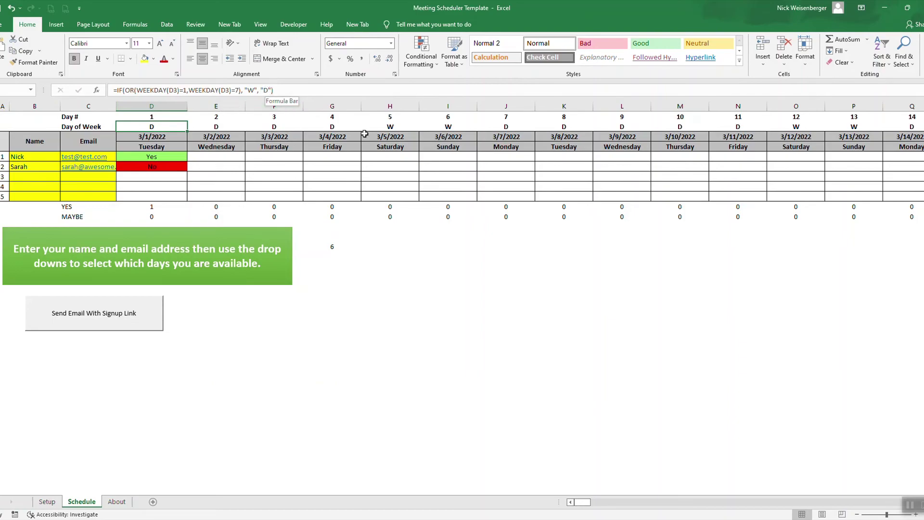
left_click(321, 353)
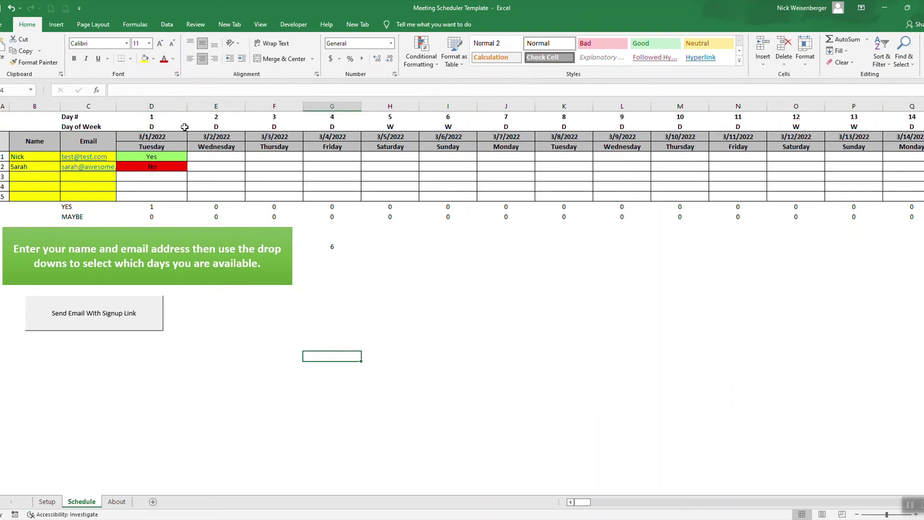
left_click_drag(185, 126, 354, 127)
left_click(382, 125)
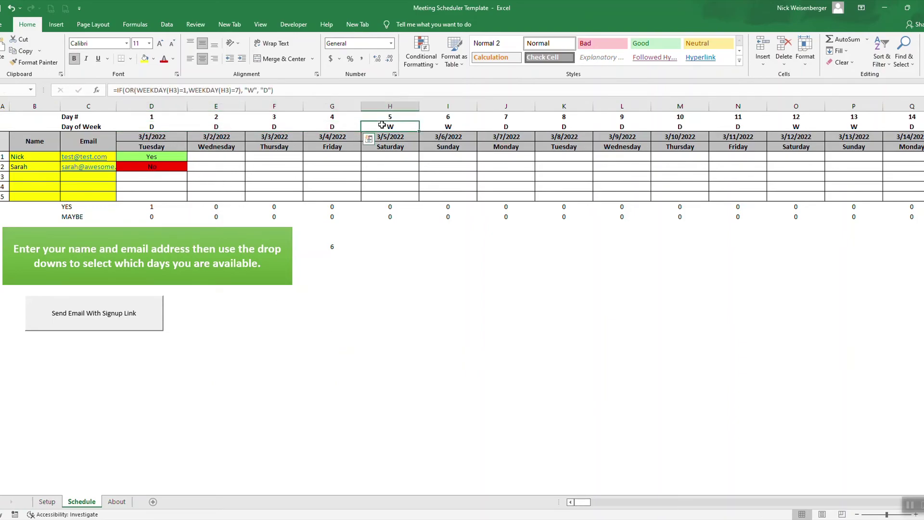
left_click(446, 126)
left_click(439, 336)
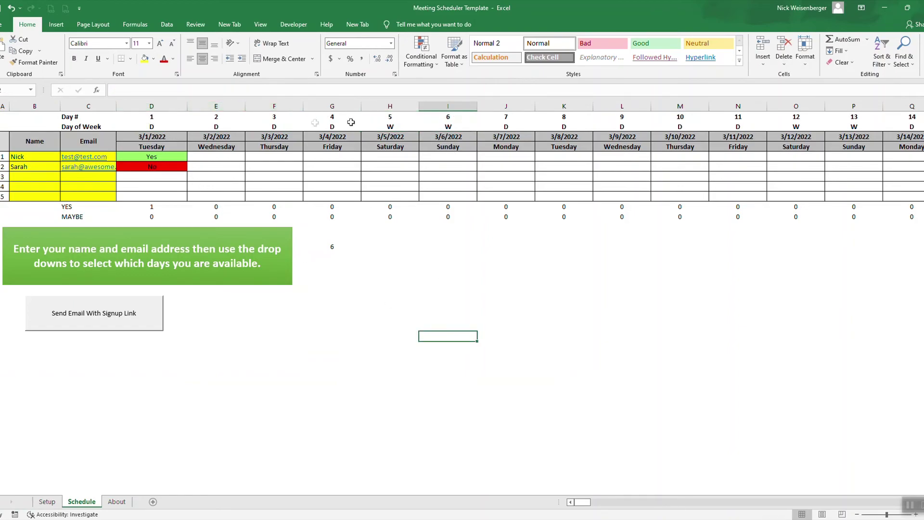
left_click(381, 125)
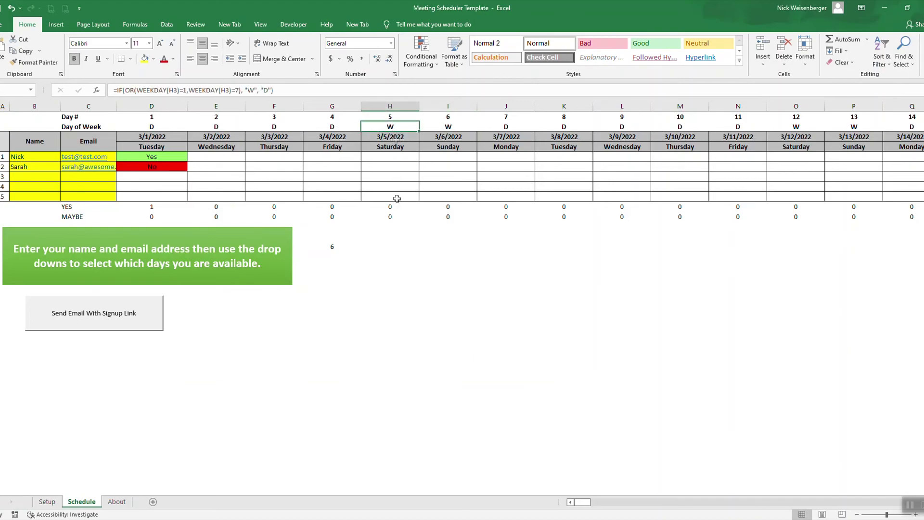
left_click_drag(415, 105, 433, 106)
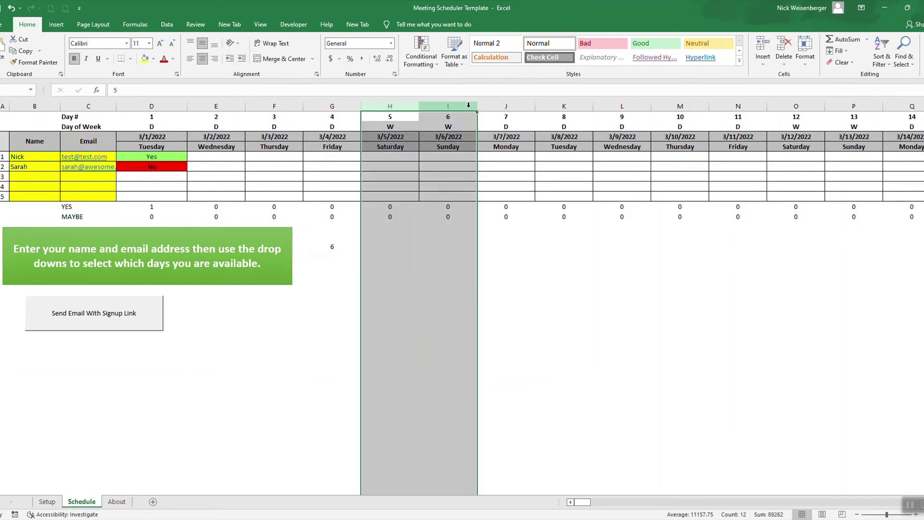
left_click(528, 356)
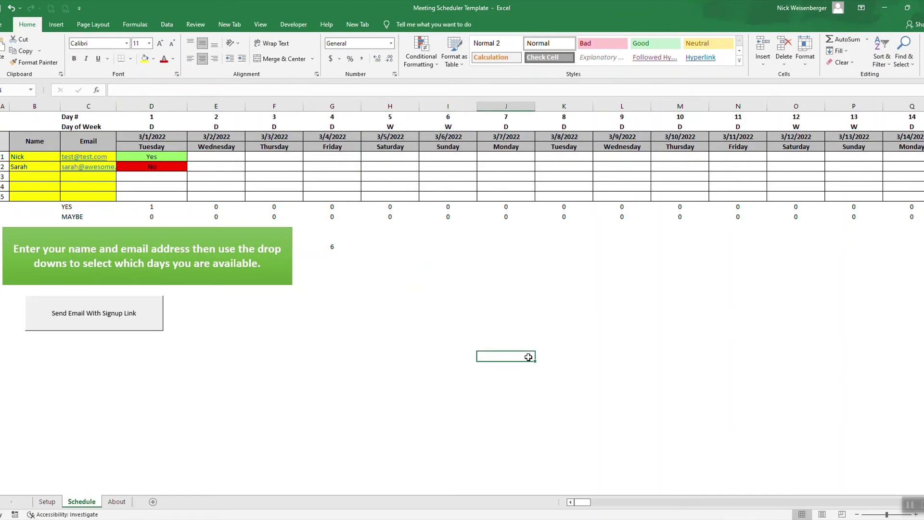
left_click(263, 24)
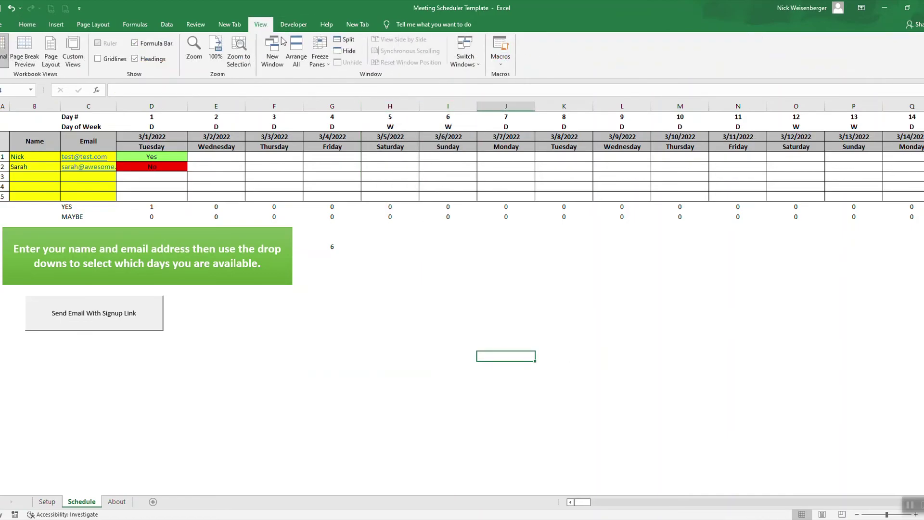
left_click(501, 61)
left_click(505, 76)
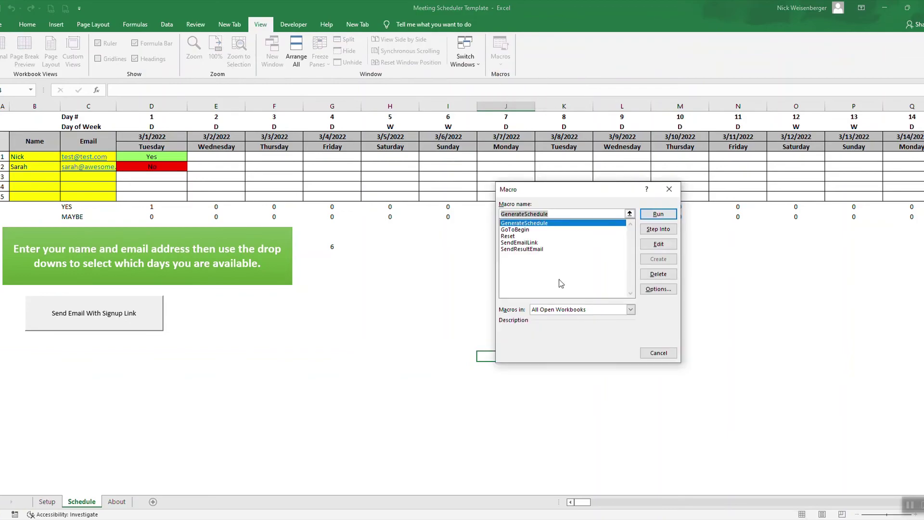
left_click(668, 233)
scroll(566, 262, "down", 10)
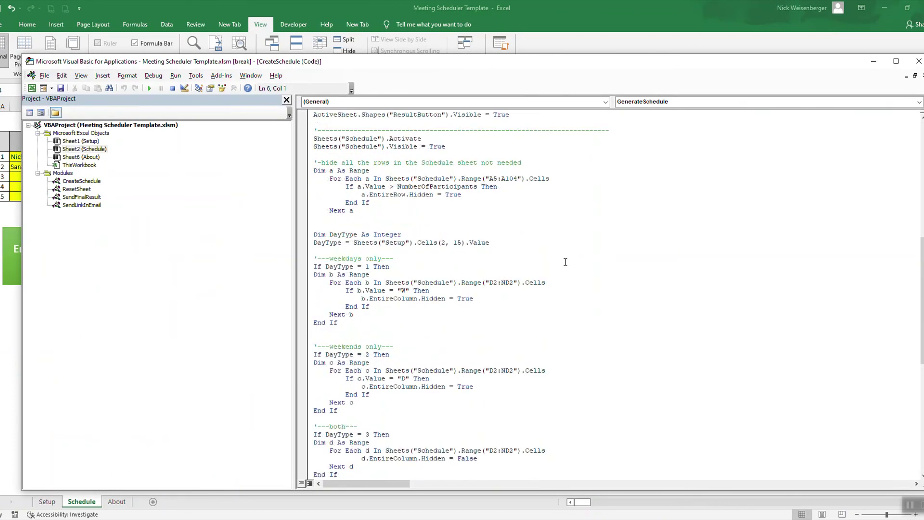
scroll(566, 261, "down", 13)
scroll(566, 262, "up", 20)
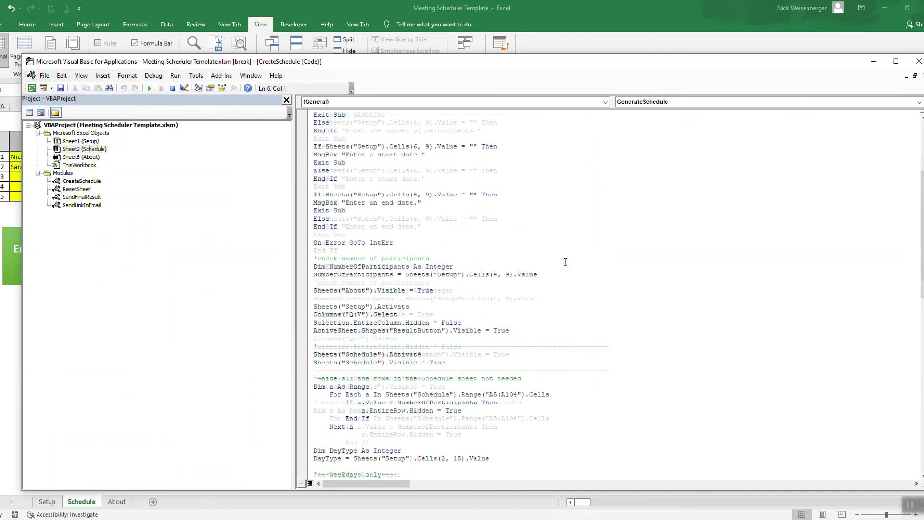
double_click(92, 185)
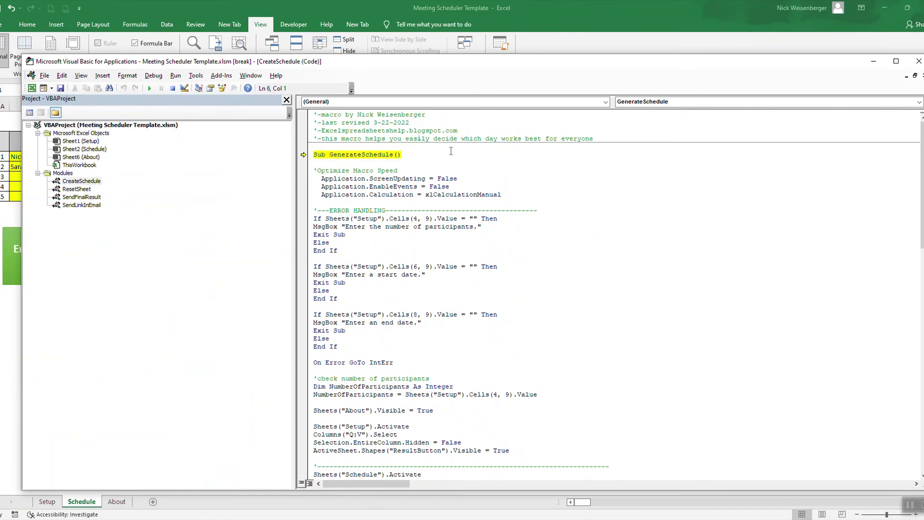
double_click(81, 189)
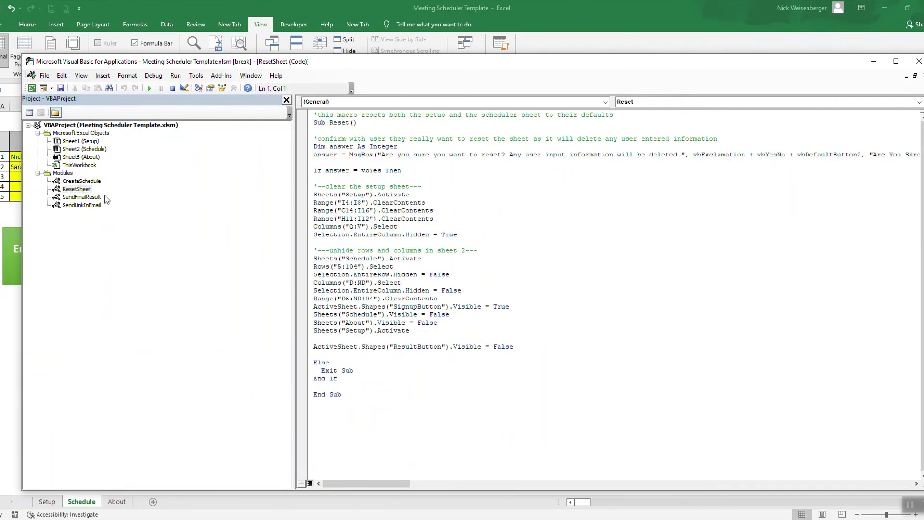
double_click(96, 197)
scroll(96, 197, "down", 15)
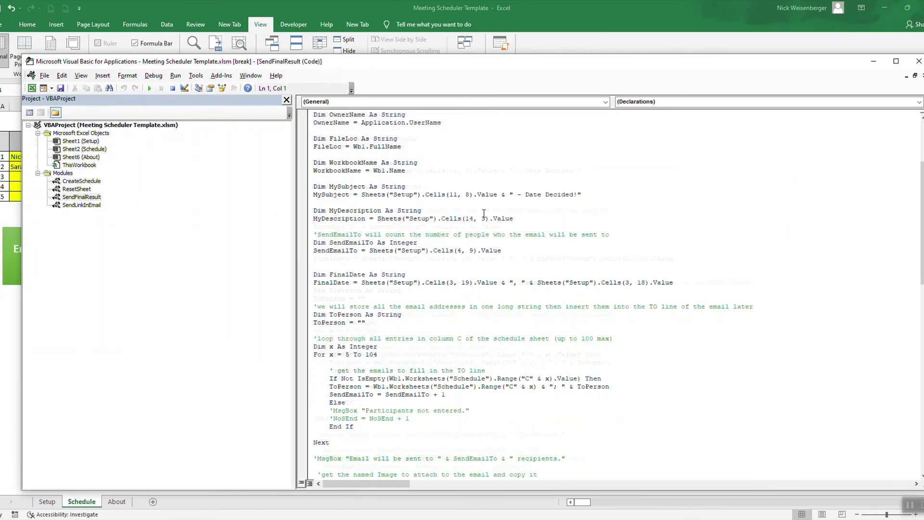
left_click(88, 214)
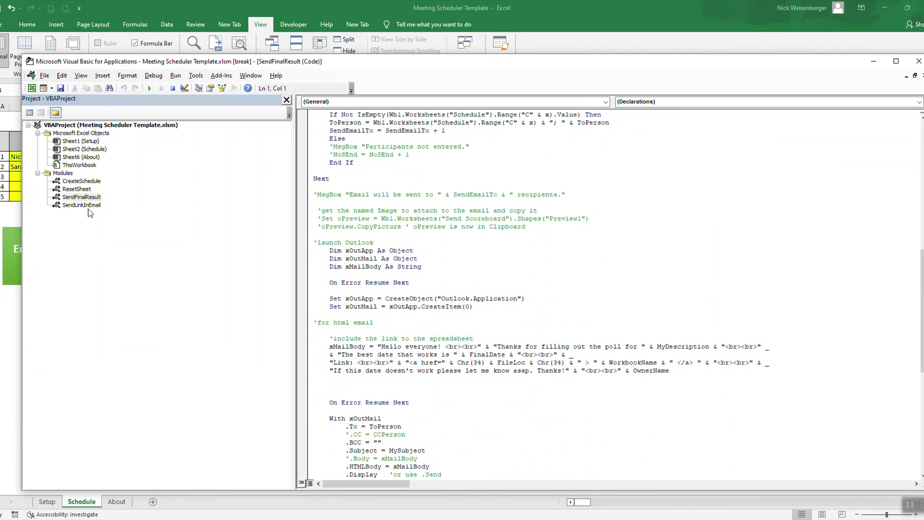
double_click(88, 206)
scroll(371, 260, "down", 9)
scroll(371, 260, "down", 12)
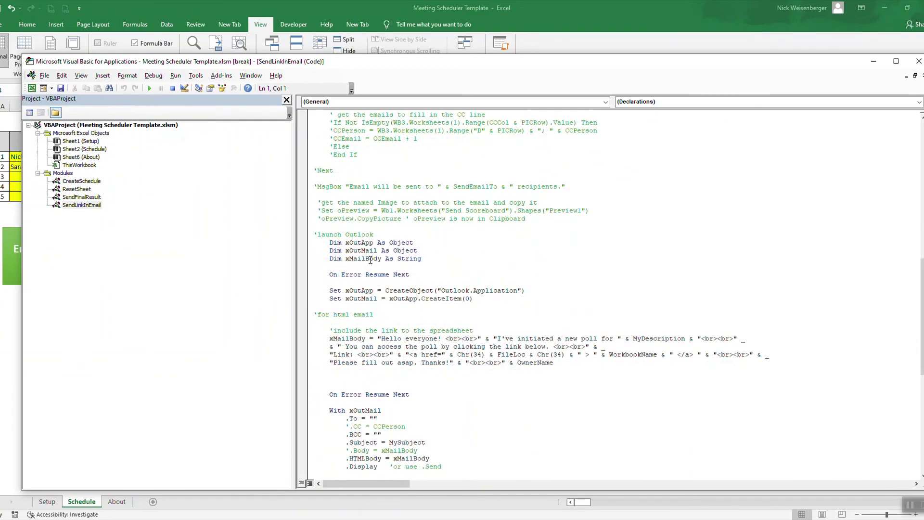
scroll(371, 260, "up", 17)
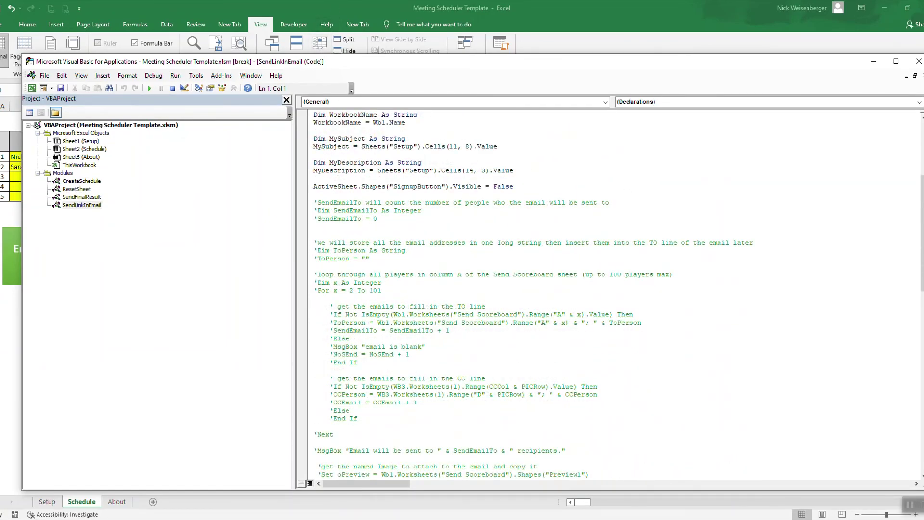
key("alt+F11")
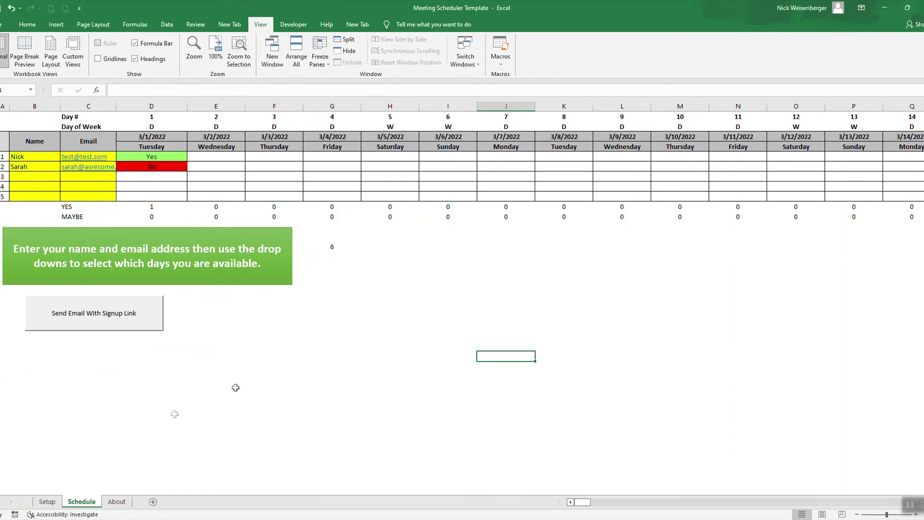
- Return to the Setup sheet to see the Top 3 Days ranking
left_click(46, 502)
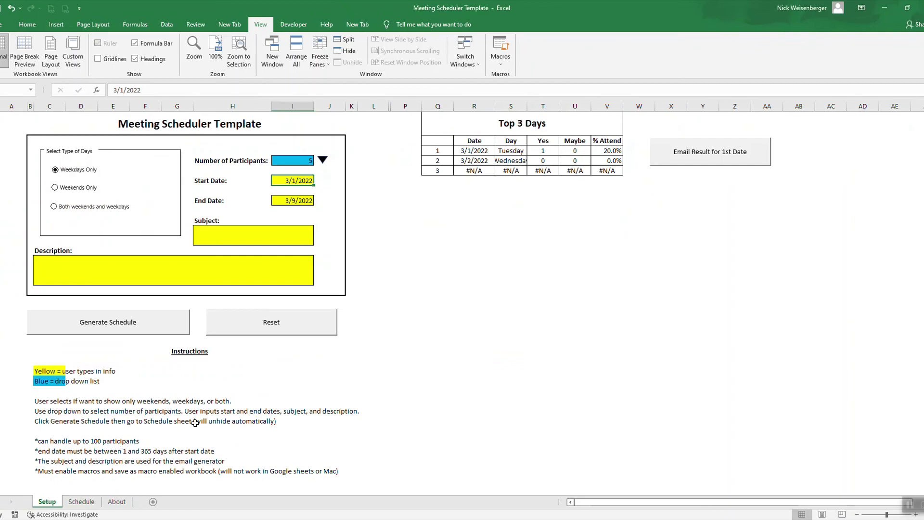